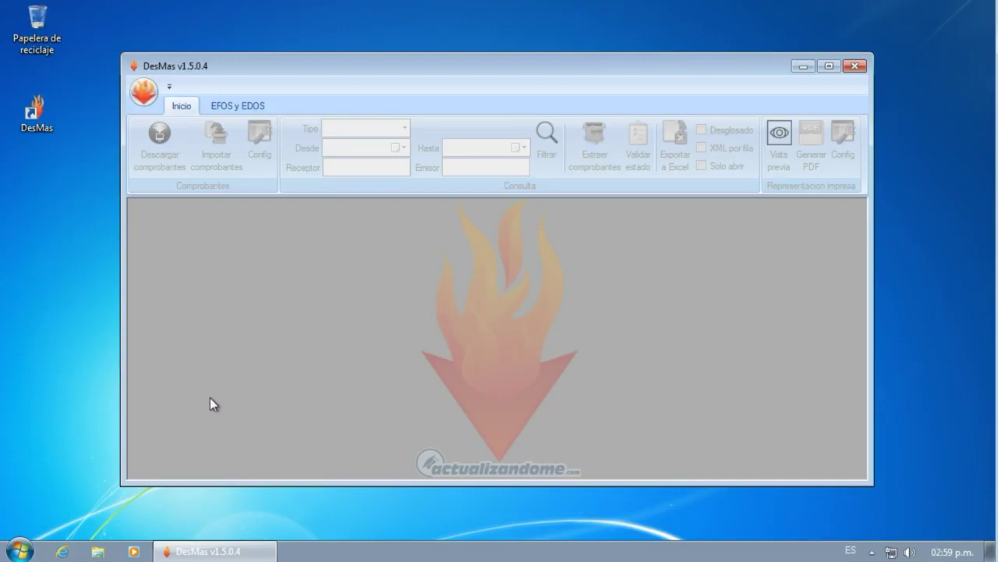
- Open the DESCARGAS folder inside Archivos de programa\DesMas on the local disk C: in Windows Explorer
left_click(20, 550)
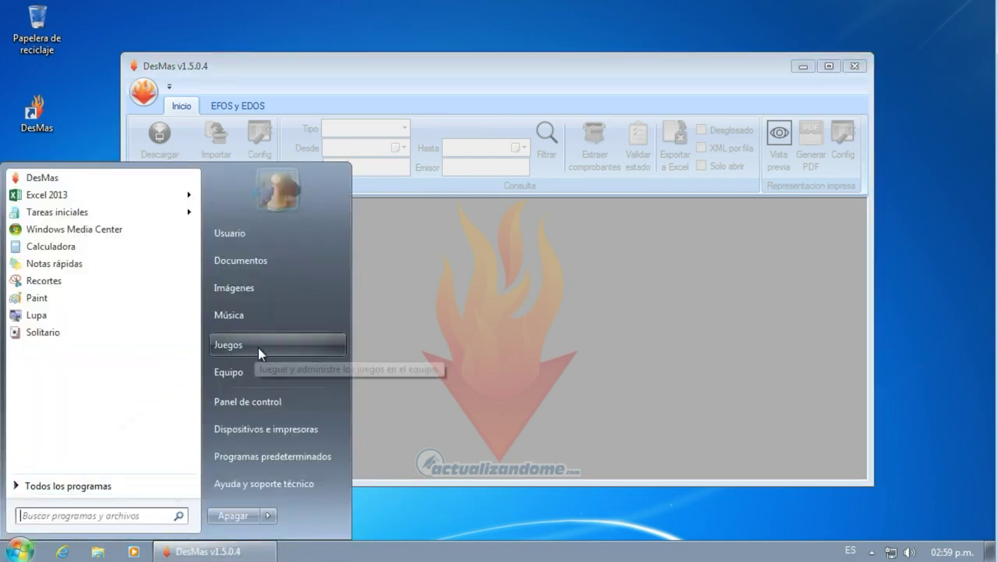
left_click(257, 374)
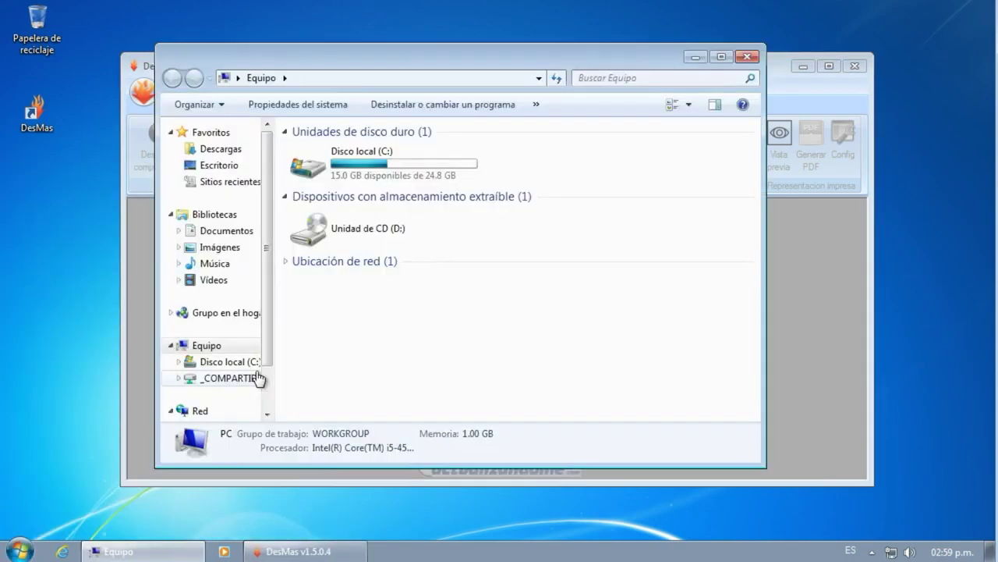
left_click(398, 161)
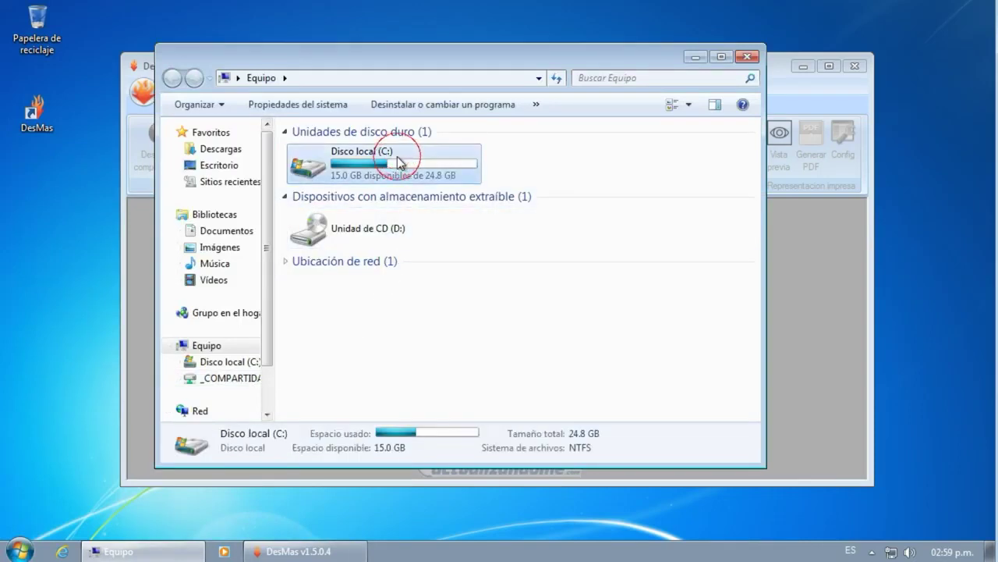
double_click(397, 159)
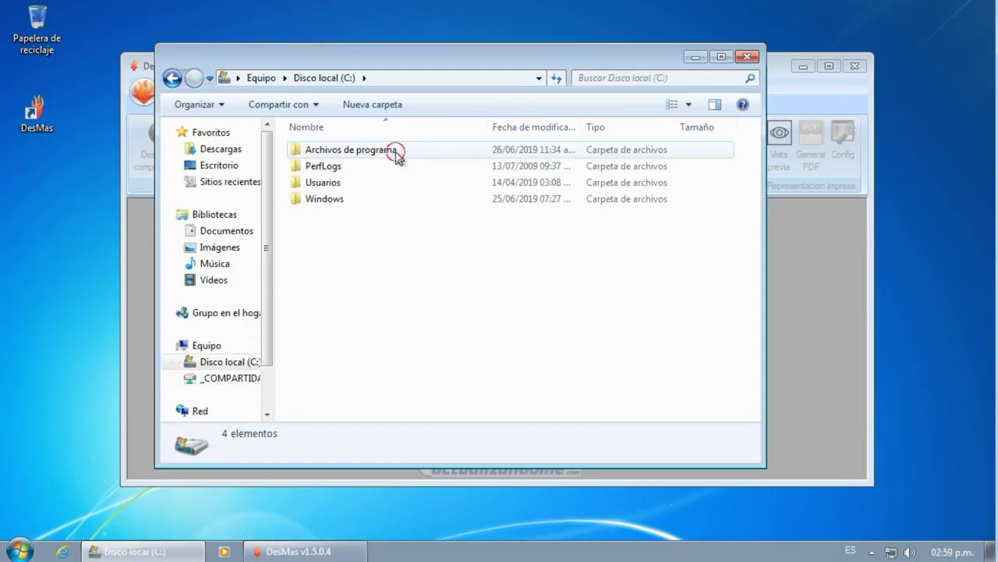
double_click(395, 153)
left_click(331, 169)
double_click(331, 169)
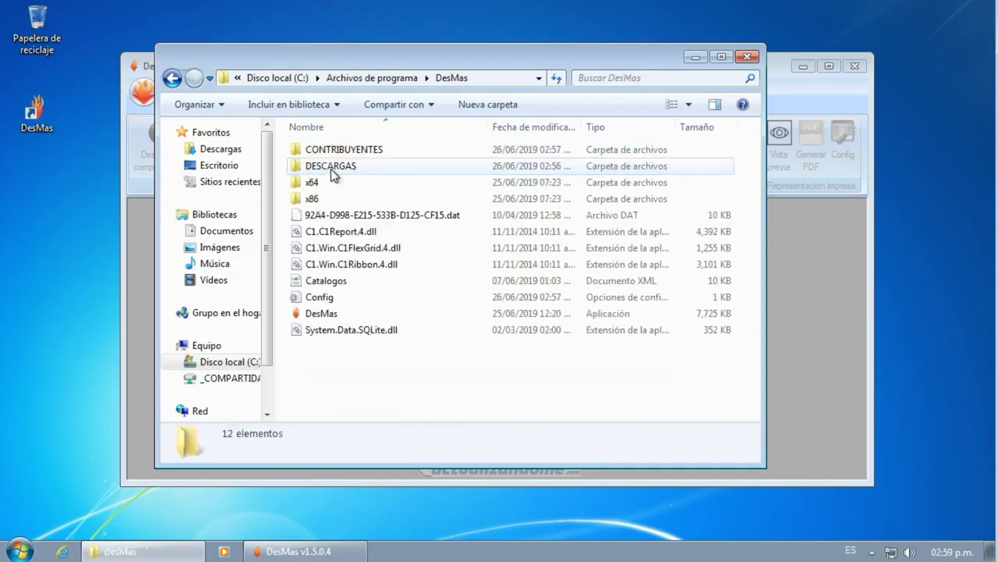
double_click(331, 166)
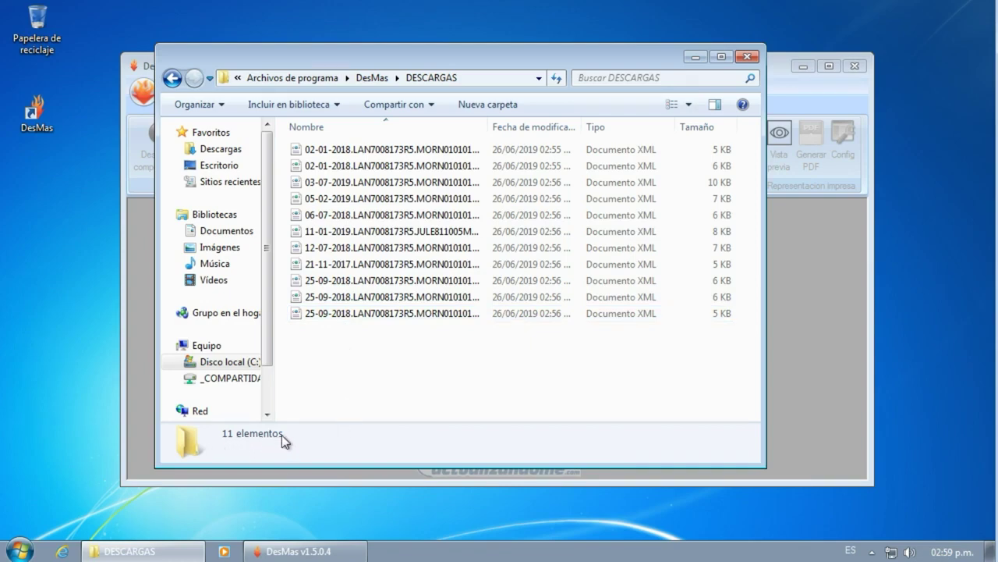
- Copy the full path of the DESCARGAS folder to the clipboard
left_click(477, 78)
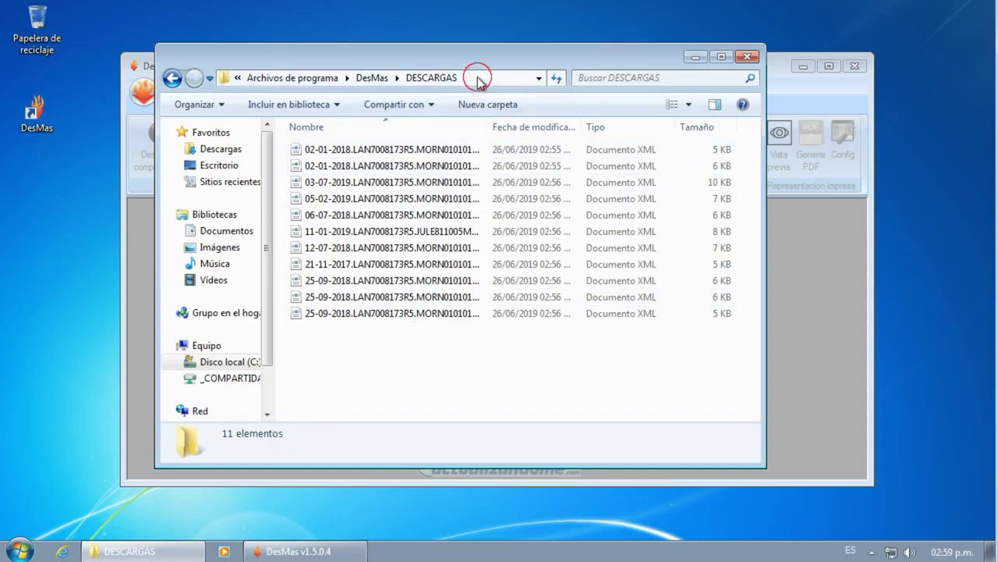
right_click(375, 80)
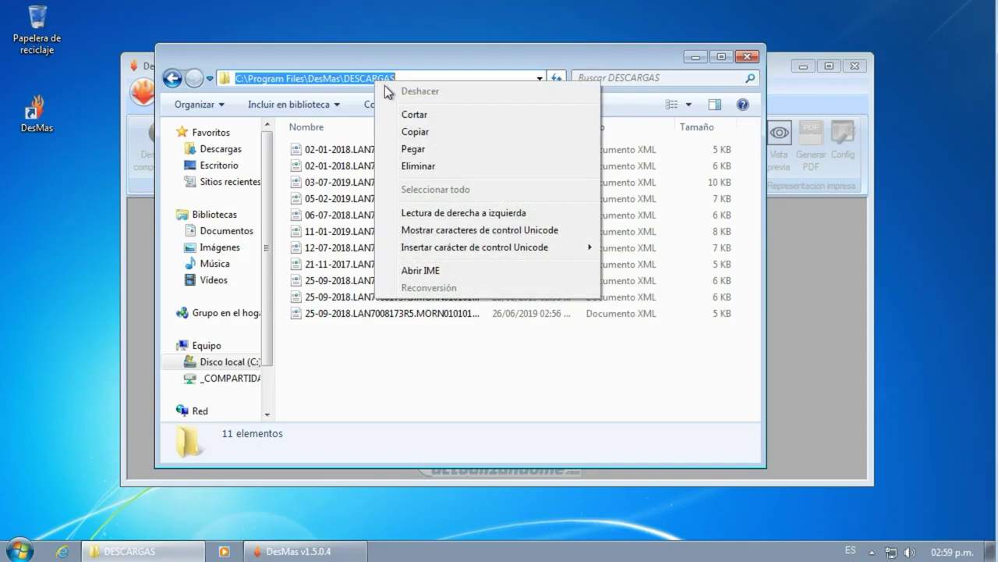
left_click(410, 132)
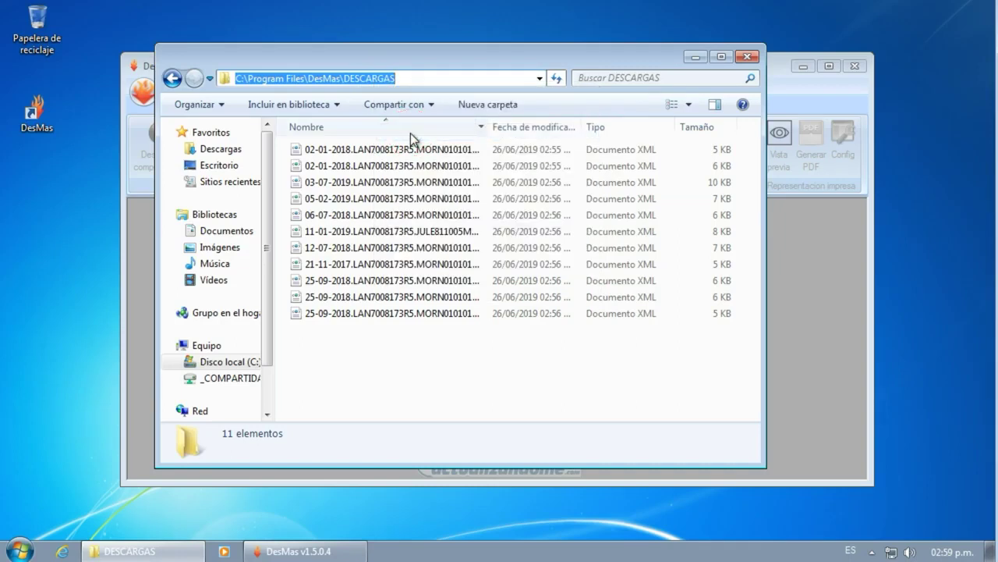
- Switch to DesMas and open the LANTASTIC database from the CONTRIBUYENTES folder without a password
left_click(140, 218)
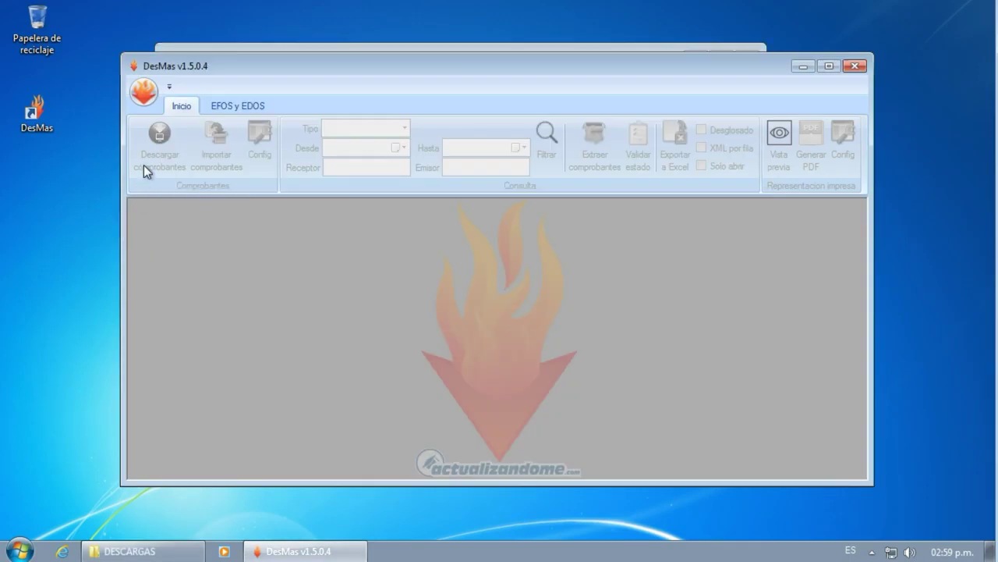
left_click(145, 92)
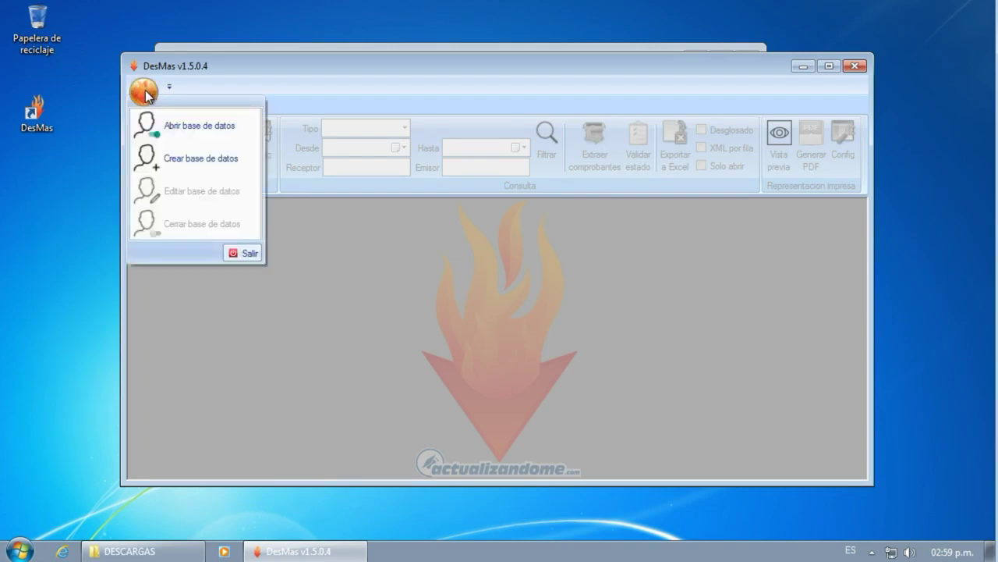
left_click(162, 126)
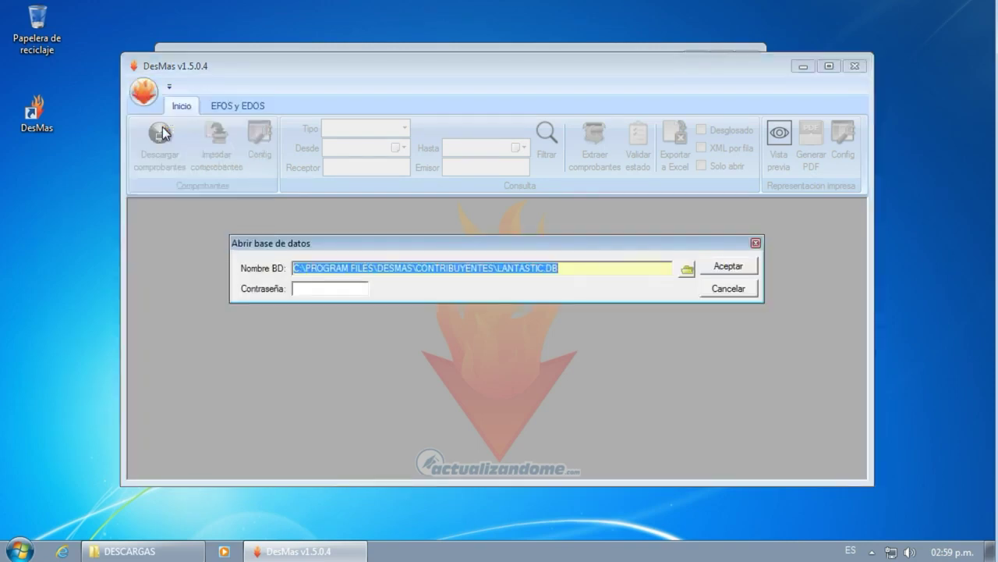
left_click(687, 269)
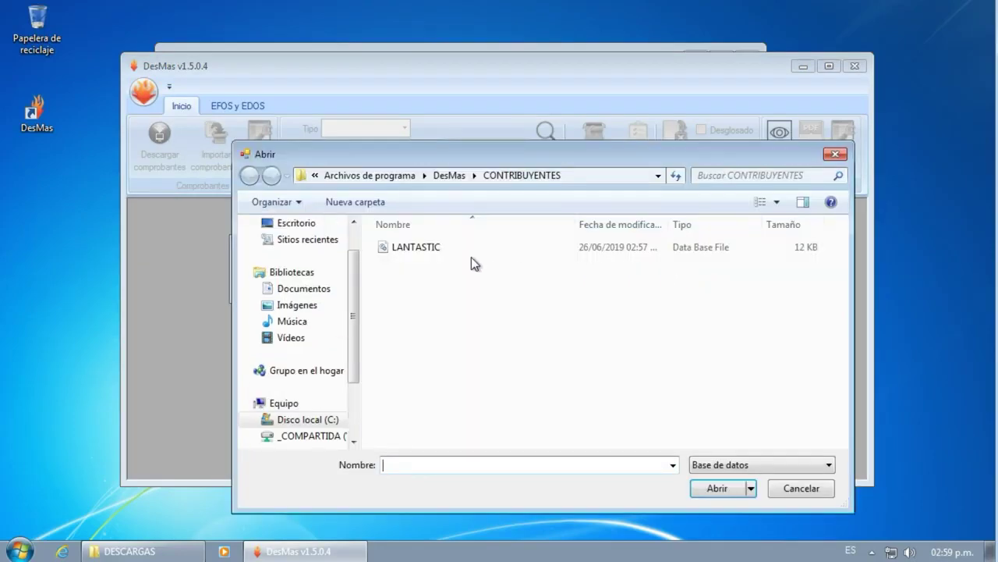
left_click(420, 246)
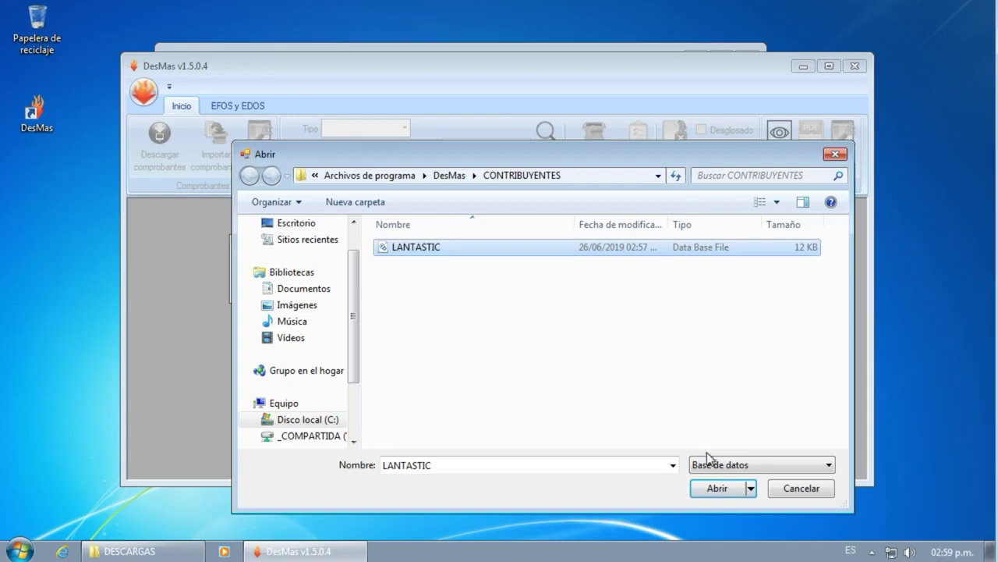
left_click(716, 489)
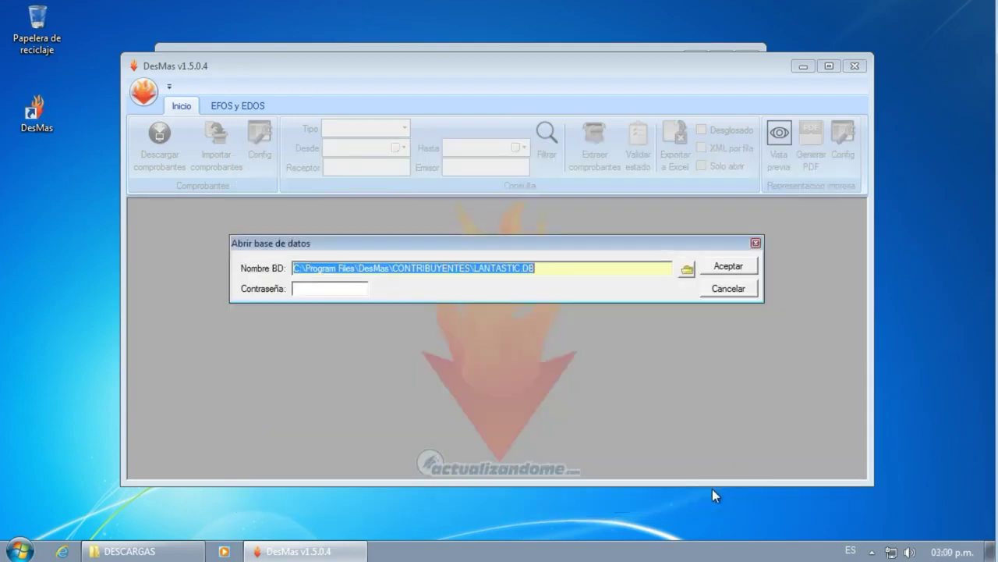
left_click(718, 267)
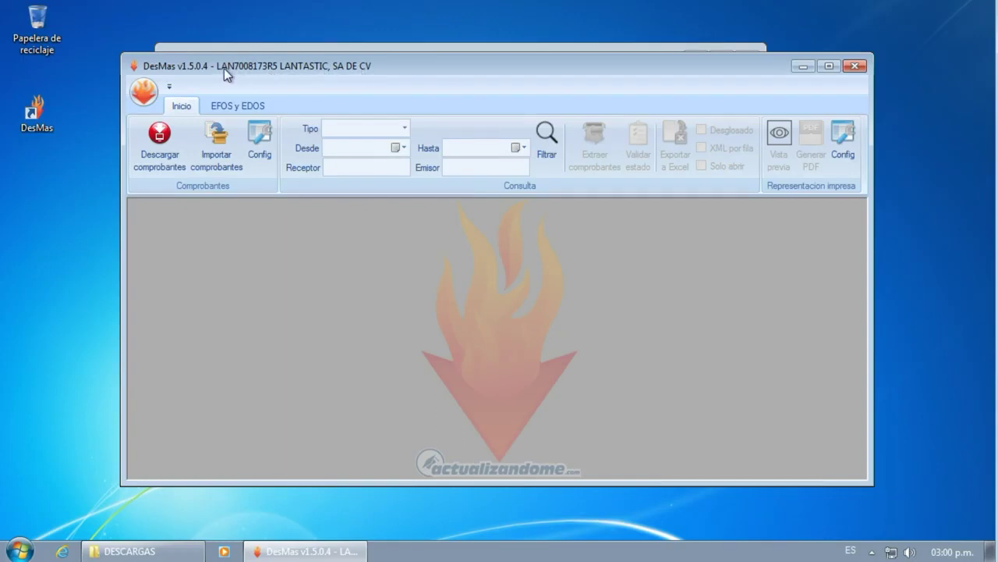
- Start importing vouchers and replace the source folder with the copied path C:\Program Files\DesMas\DESCARGAS
left_click(212, 138)
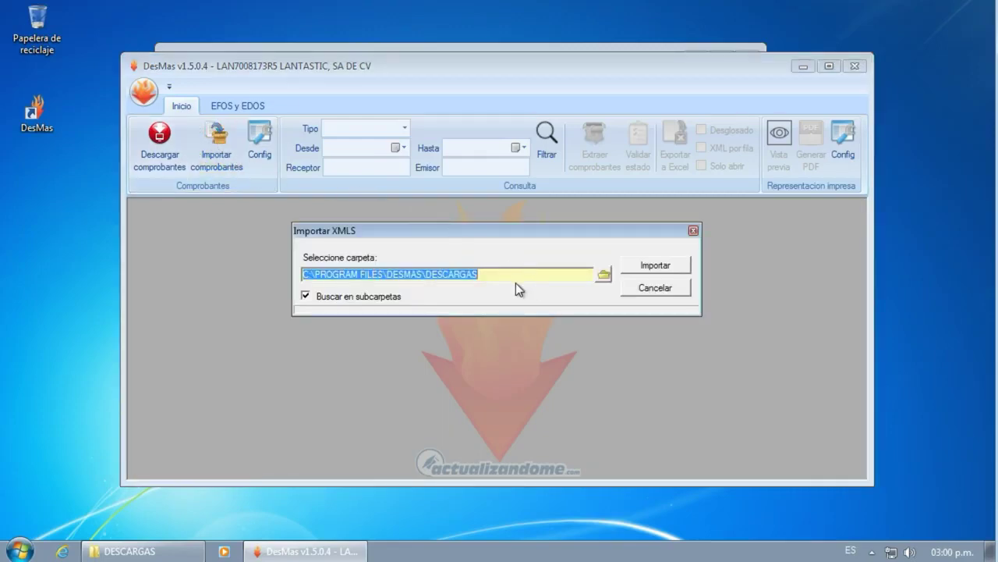
key("BackSpace")
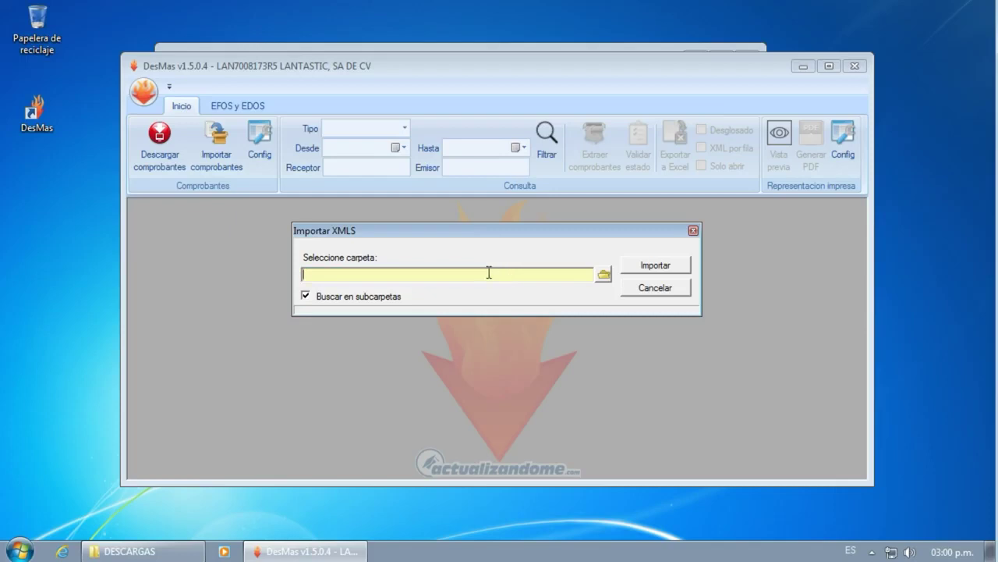
right_click(488, 273)
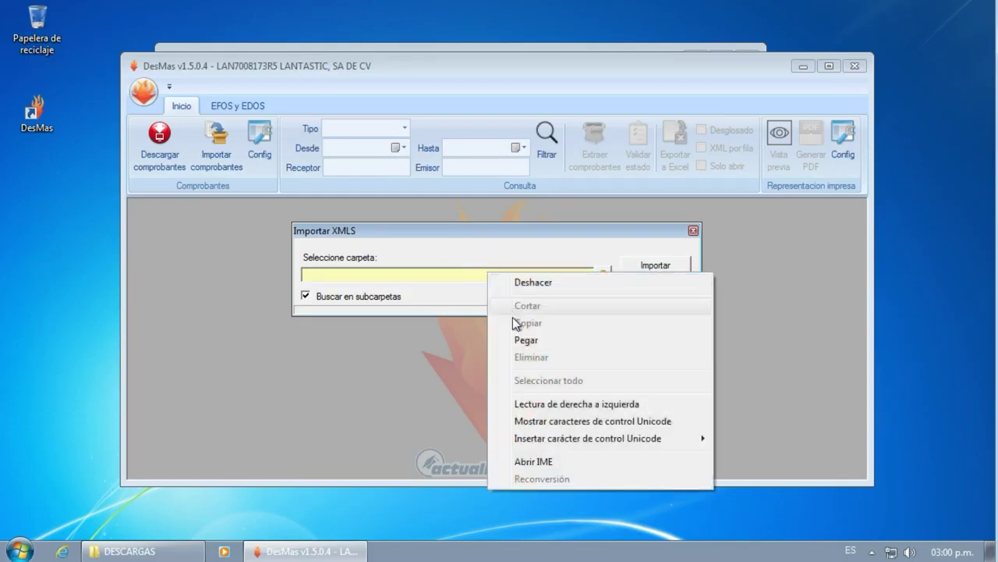
left_click(517, 339)
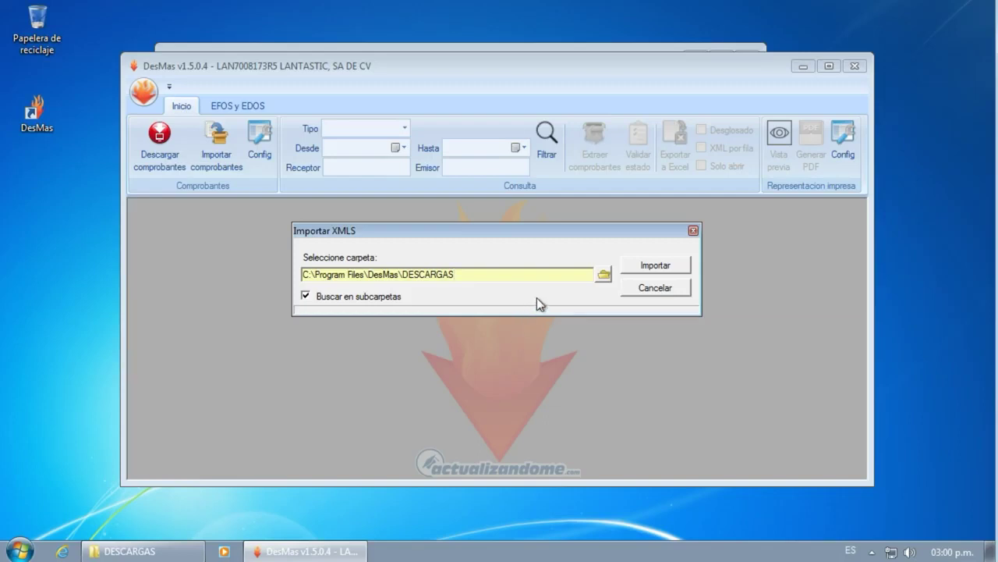
left_click(604, 274)
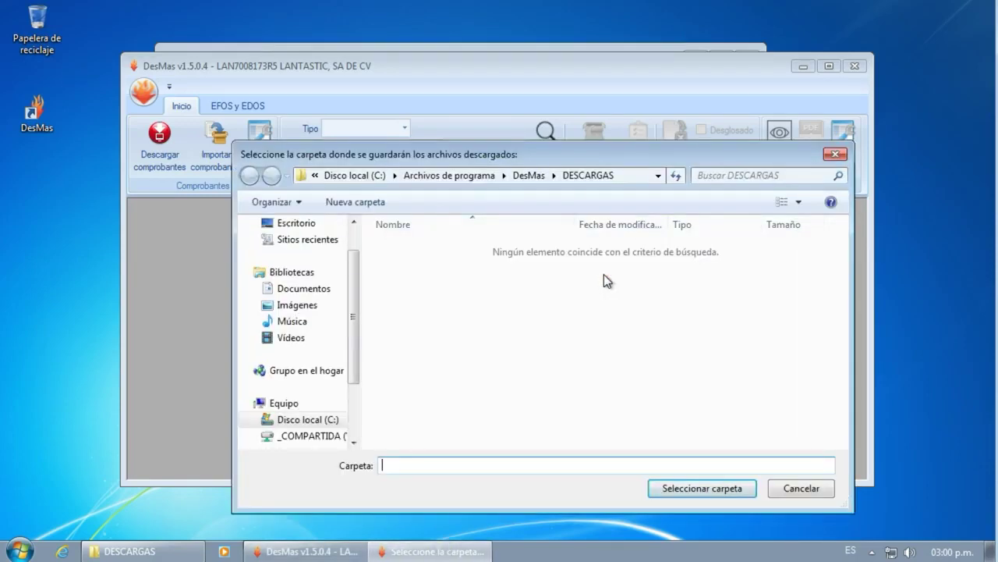
left_click(787, 487)
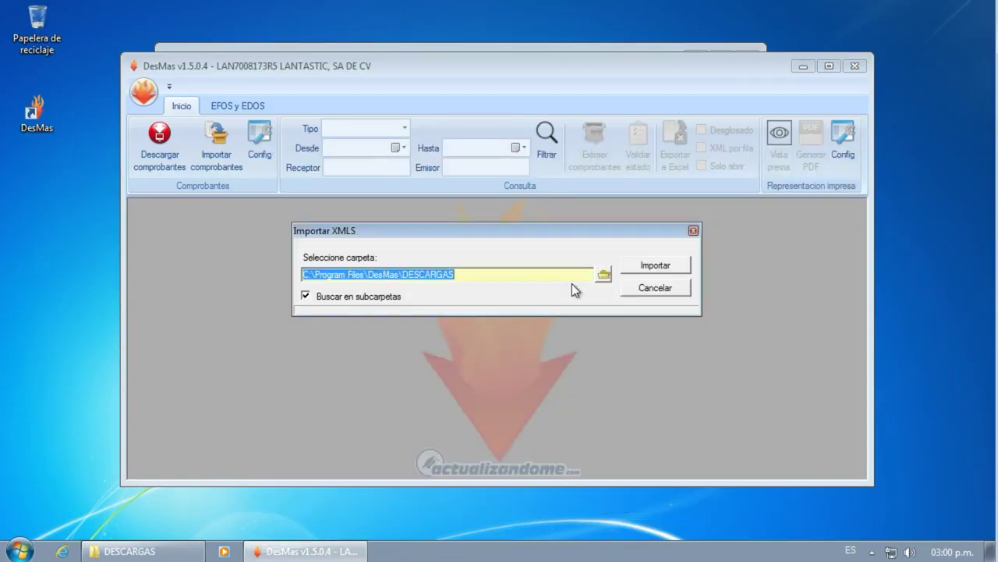
- Import the XML vouchers, check the DESCARGAS folder in Windows Explorer, and close the import dialog
left_click(659, 267)
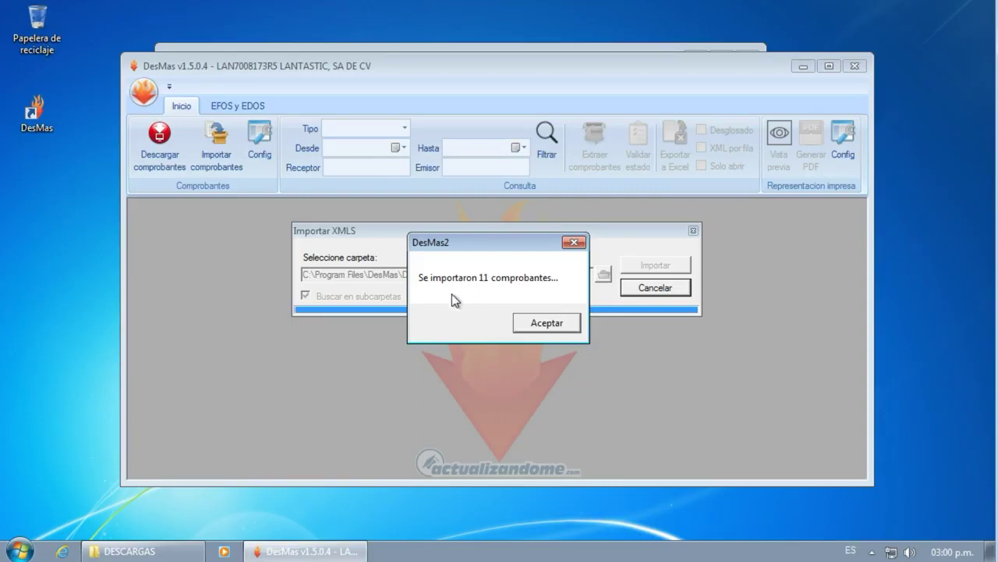
left_click(177, 543)
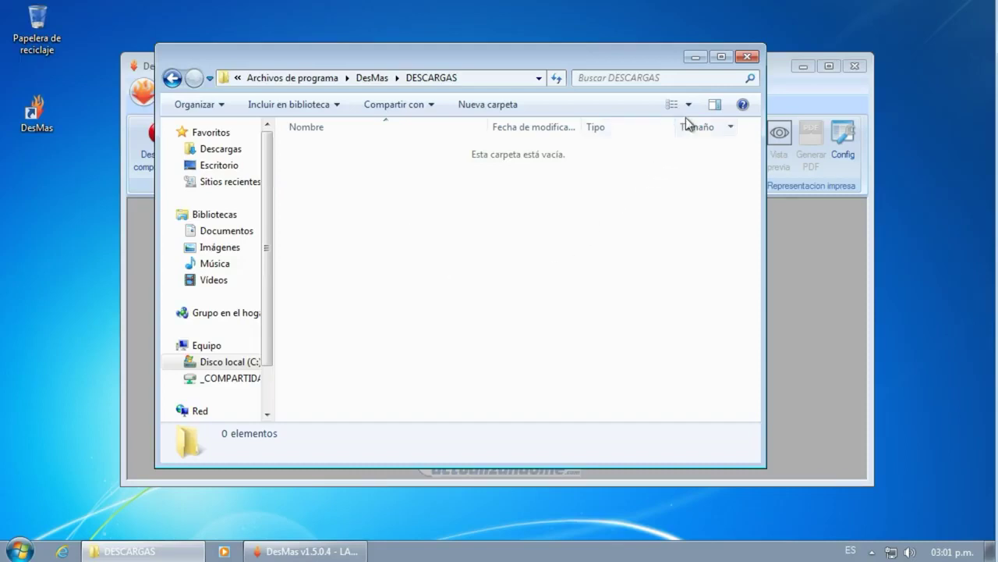
left_click(695, 57)
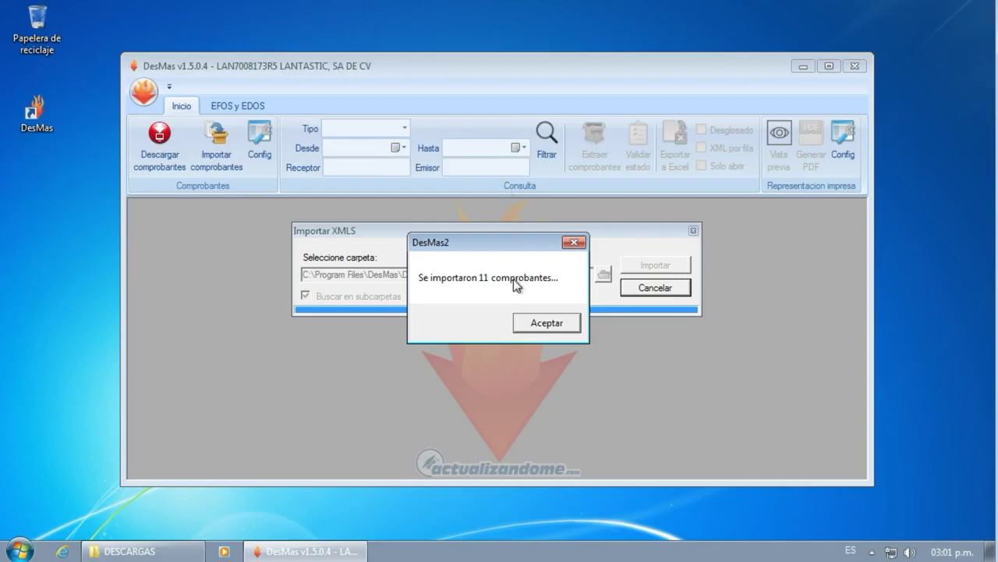
left_click(542, 323)
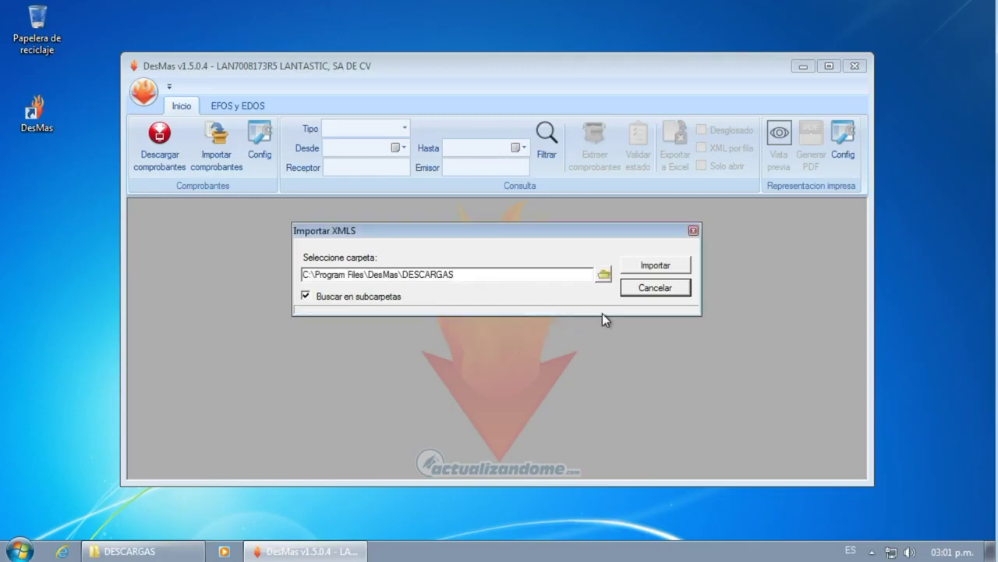
left_click(655, 288)
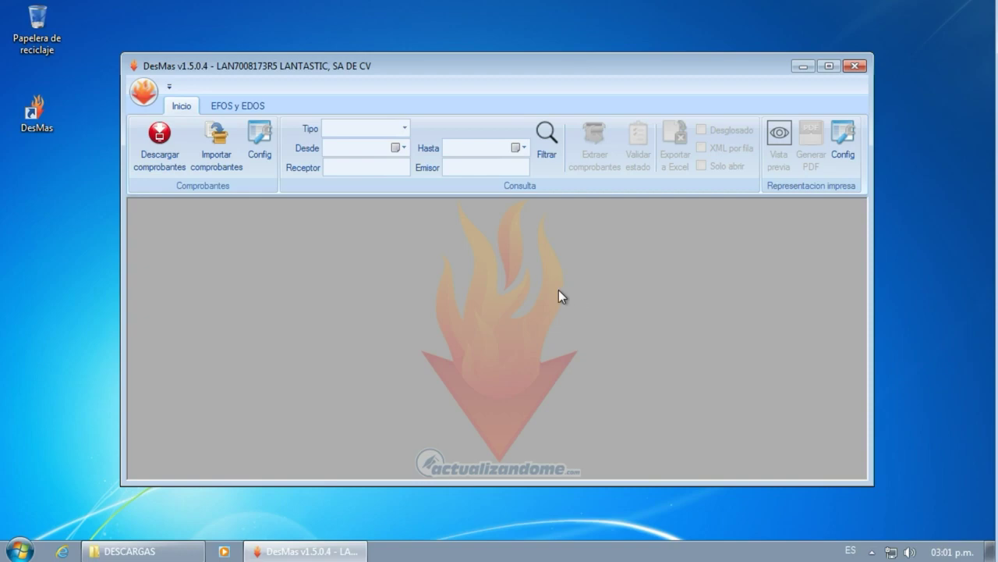
- Filter the imported vouchers by type INGRESO and, after viewing them, by type EGRESO
left_click(404, 128)
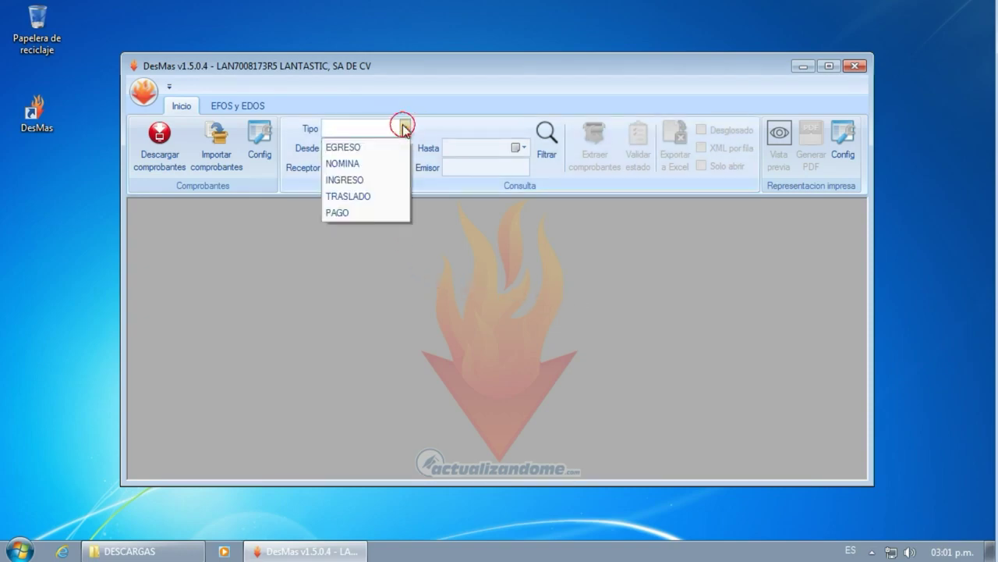
left_click(366, 179)
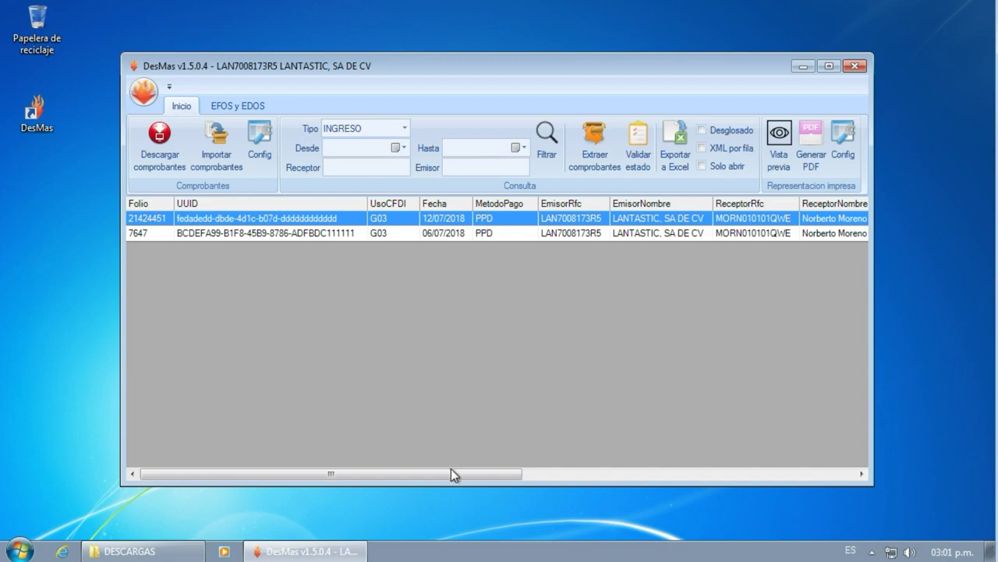
mouse_move(453, 471)
left_mouse_down()
mouse_move(589, 467)
mouse_move(452, 467)
left_mouse_up()
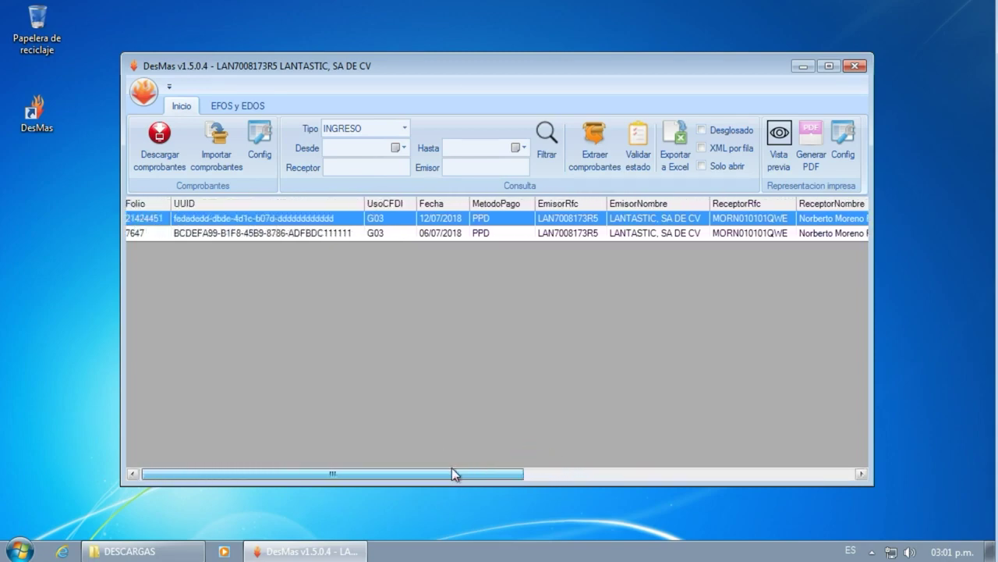
left_click(404, 128)
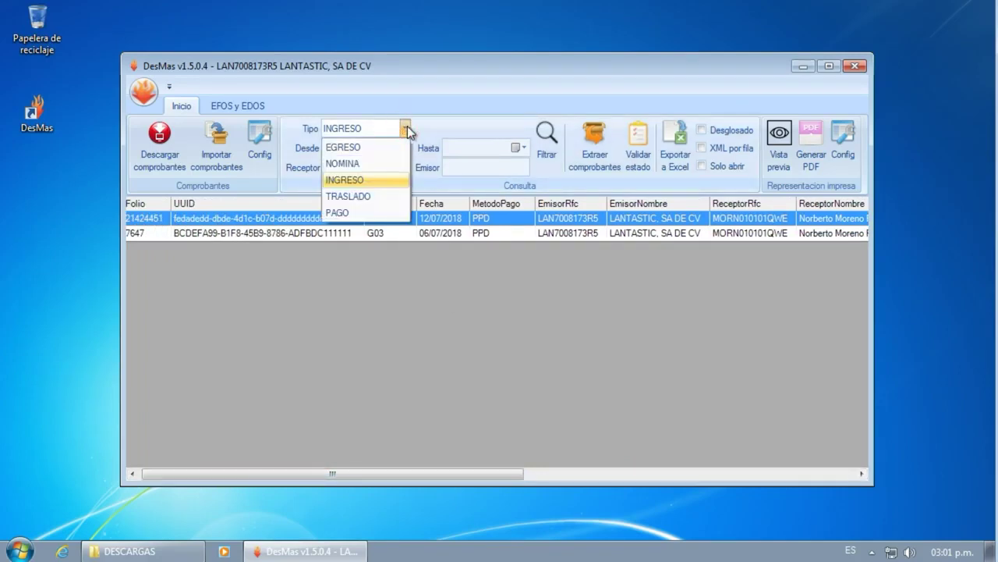
left_click(382, 146)
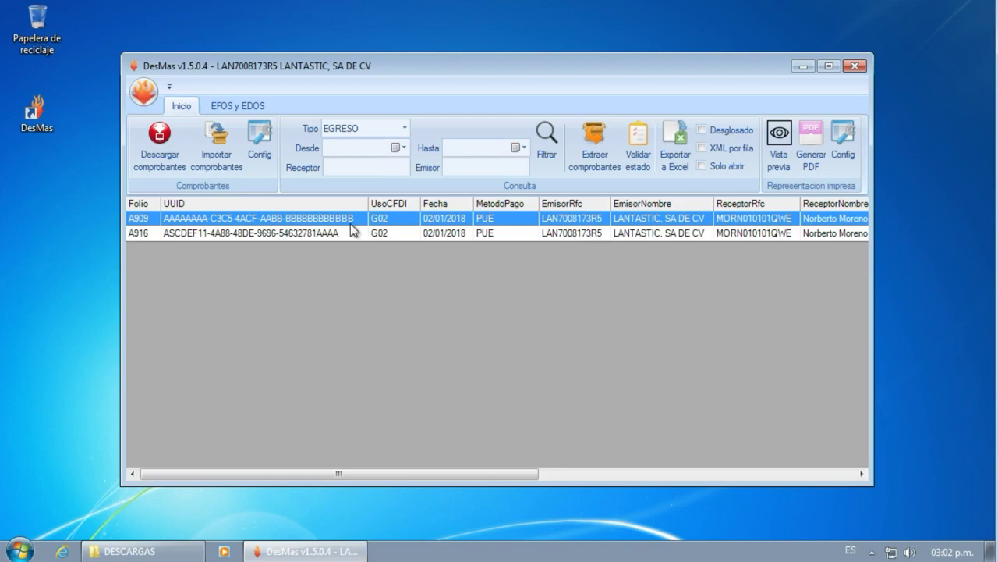
- Configure the voucher file name format to include TIPO, placed directly after FECHA and before RFC EMISOR
left_click(260, 142)
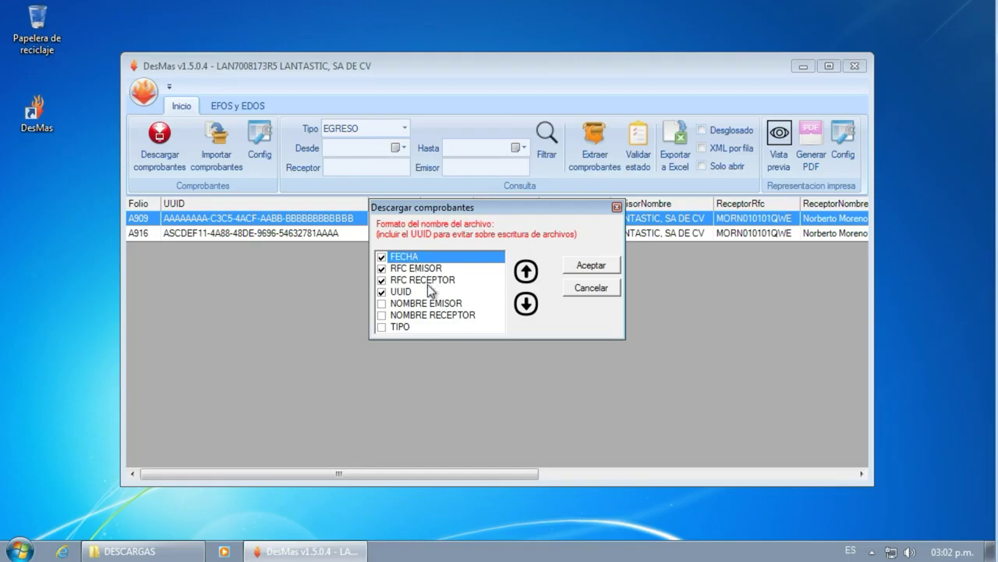
left_click(384, 328)
left_click(382, 327)
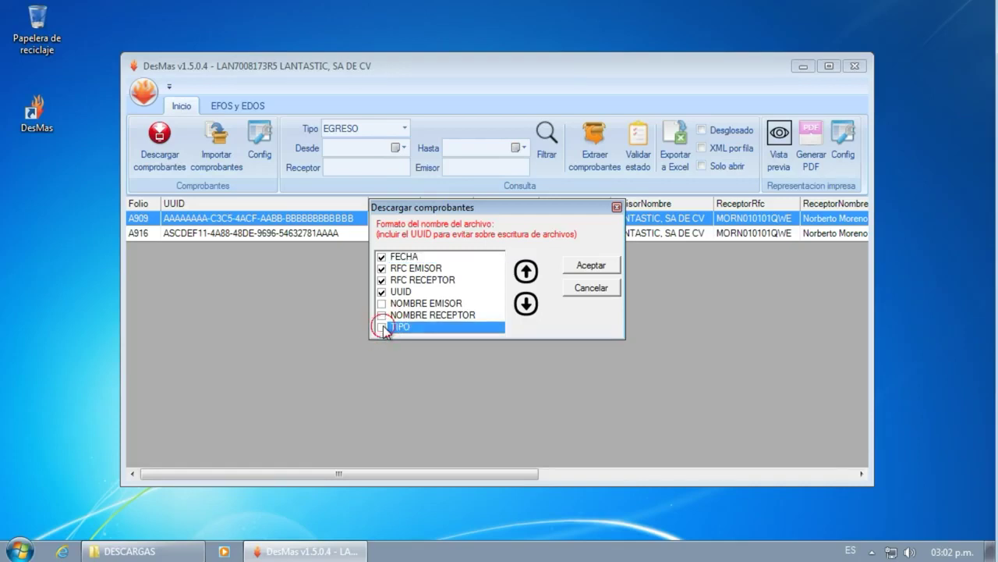
left_click(526, 272)
left_click(527, 272)
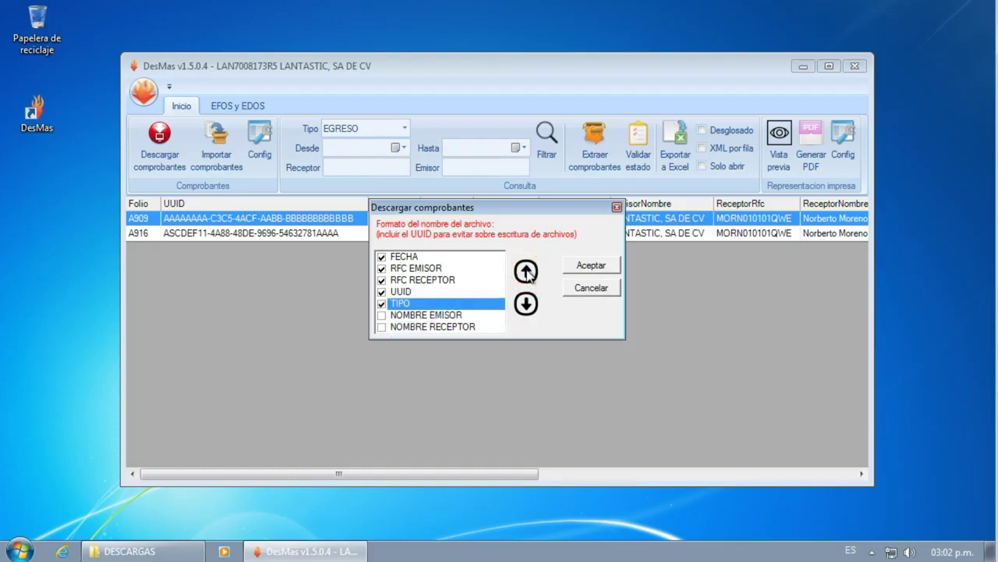
left_click(526, 271)
left_click(527, 271)
left_click(528, 273)
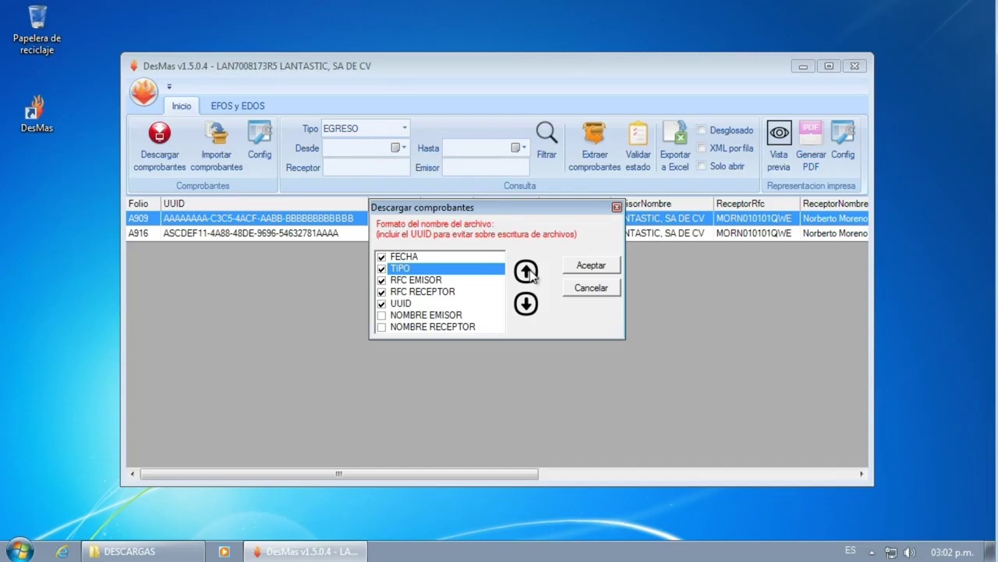
left_click(590, 266)
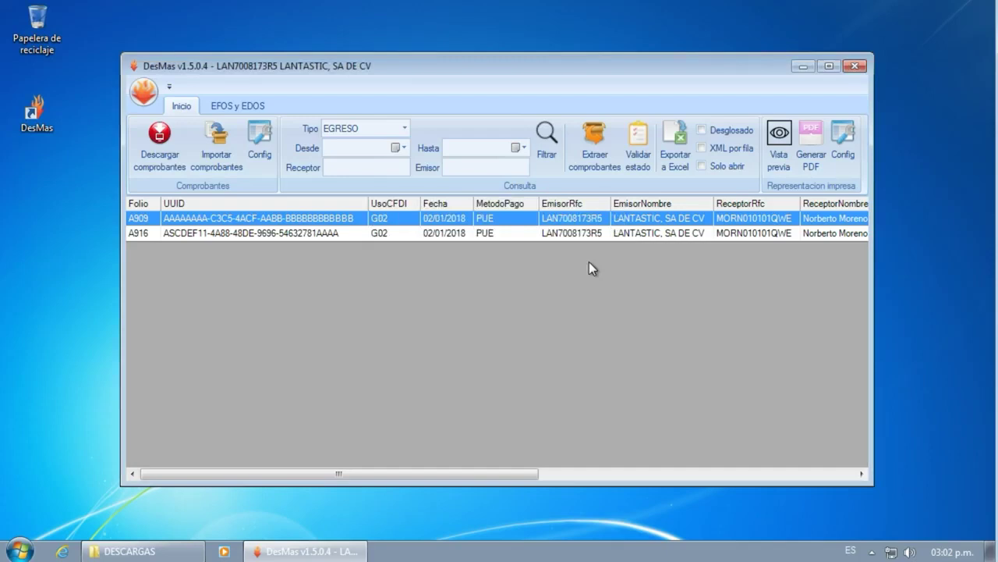
- Select both EGRESO vouchers and choose C:\Program Files\DesMas\DESCARGAS as the folder for extracting their XML files
left_click(349, 234, "shift")
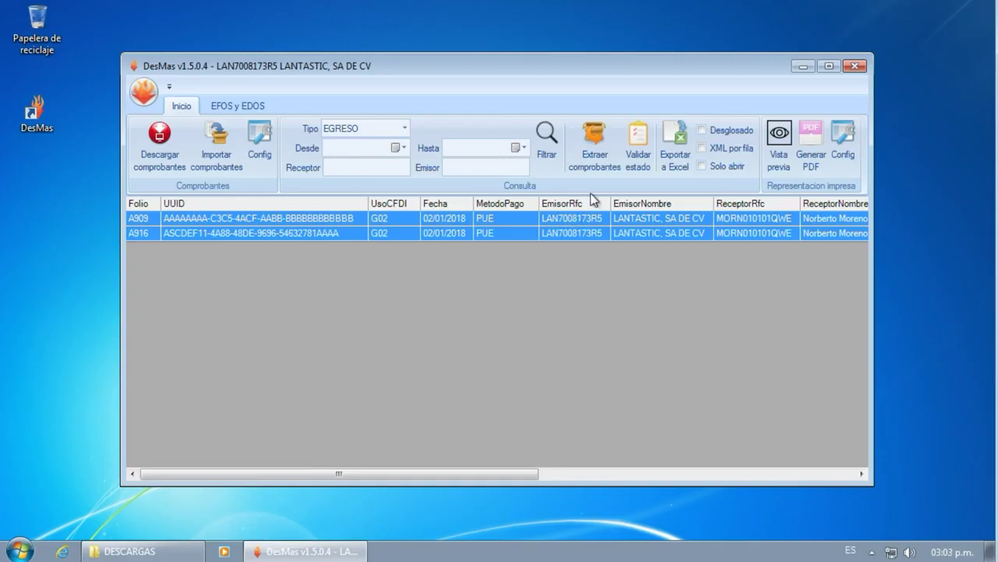
left_click(597, 139)
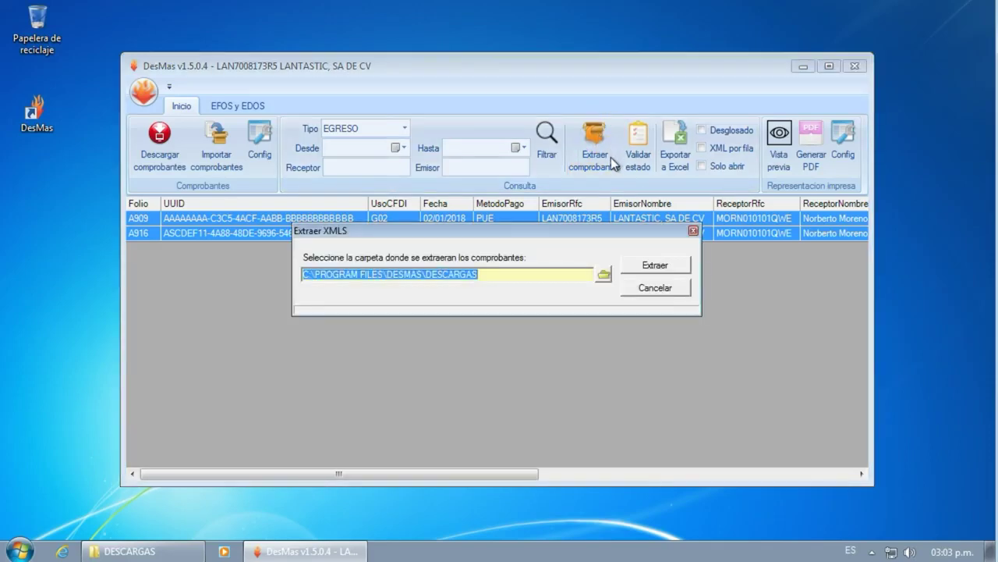
left_click(606, 272)
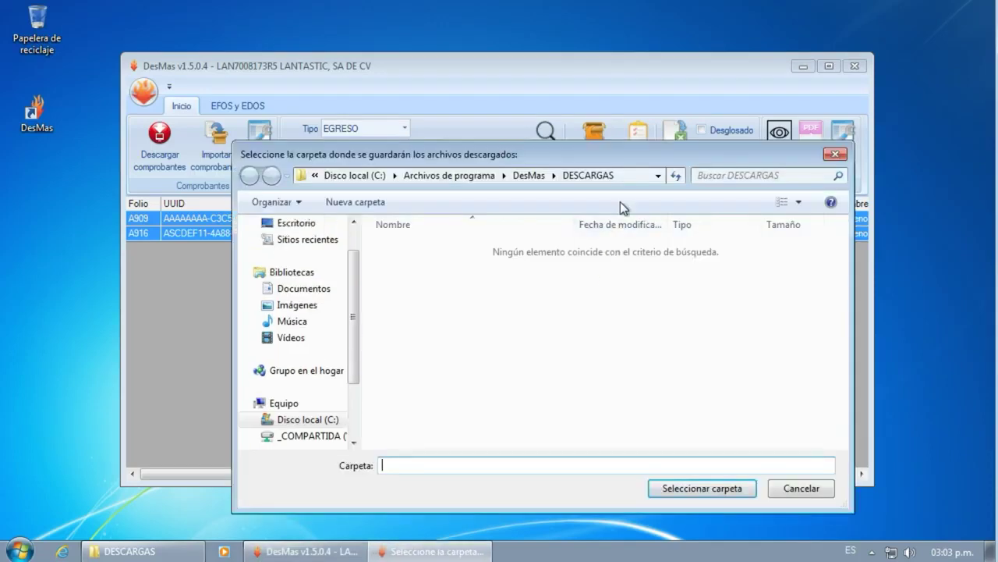
left_click(624, 177)
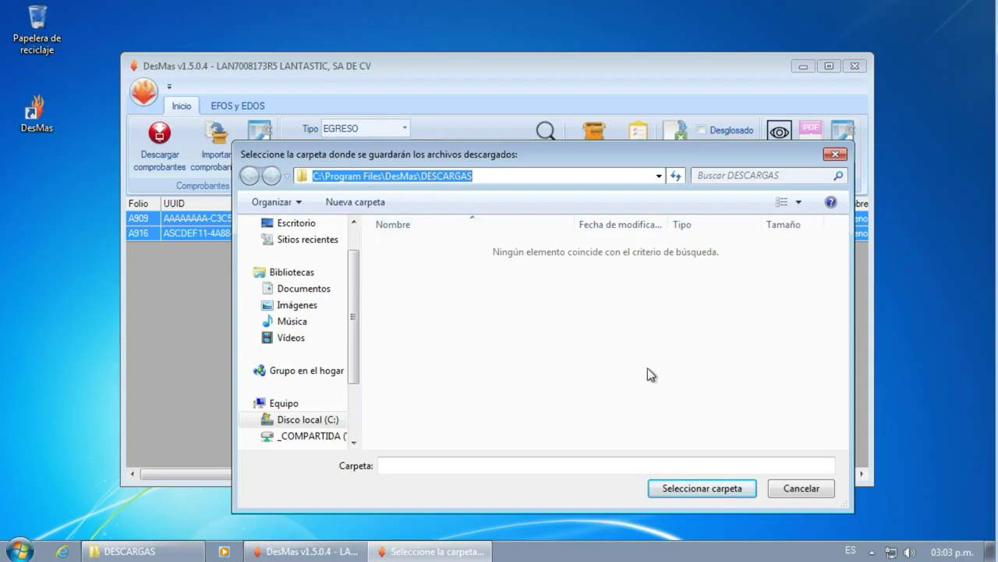
left_click(678, 487)
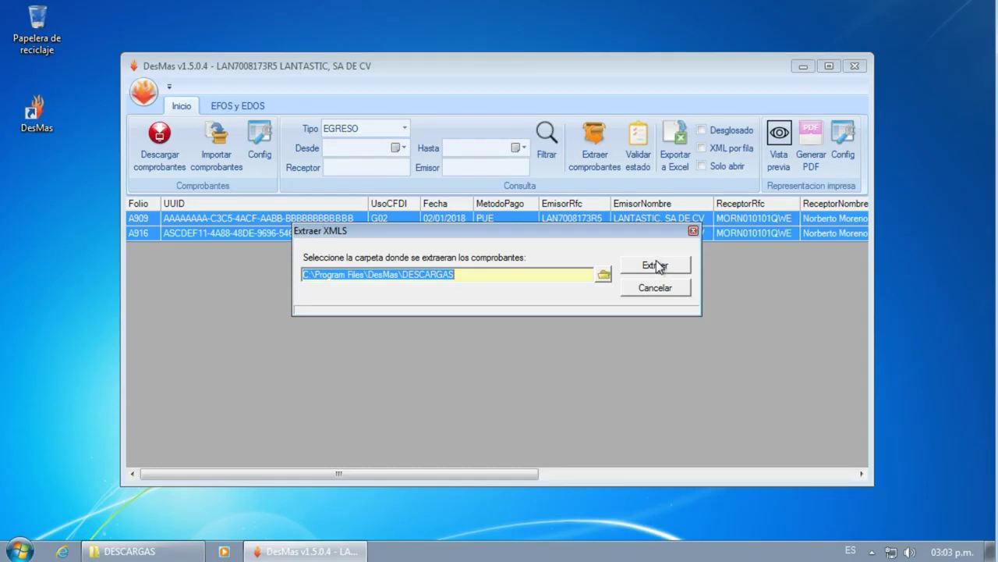
- Check the DESCARGAS folder in Windows Explorer, then extract the selected EGRESO vouchers in DesMas and close the extraction dialog
left_click(172, 548)
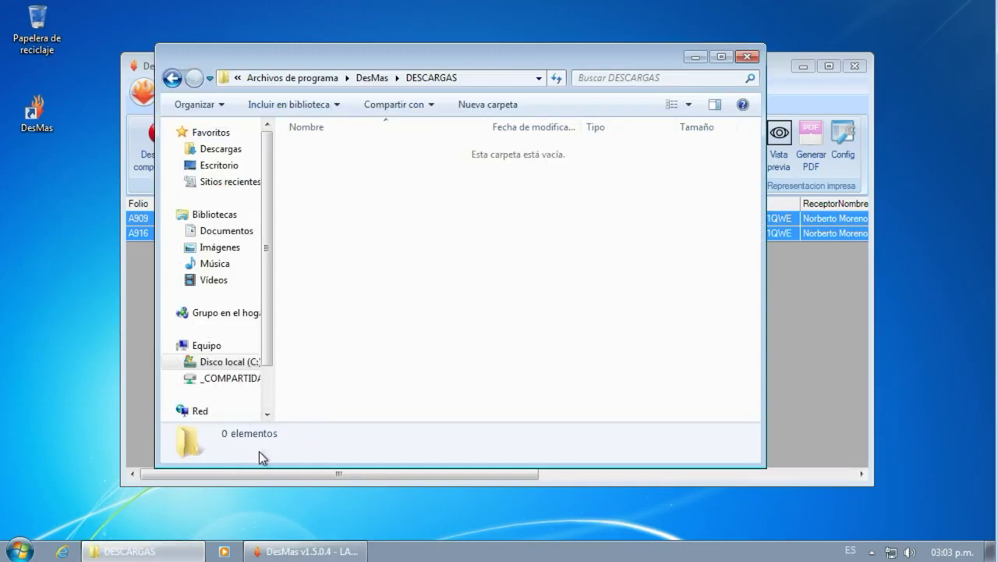
left_click(301, 551)
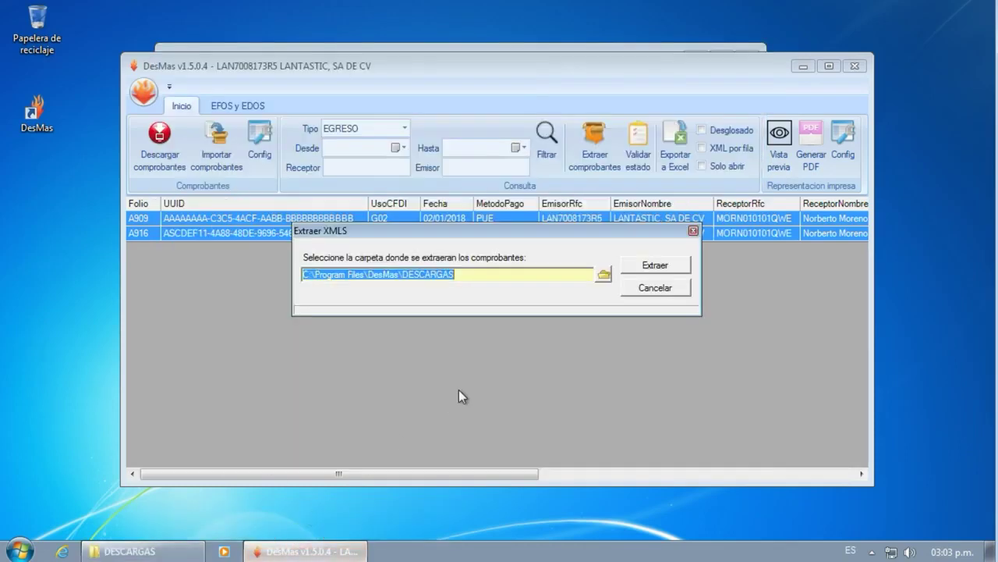
left_click(654, 266)
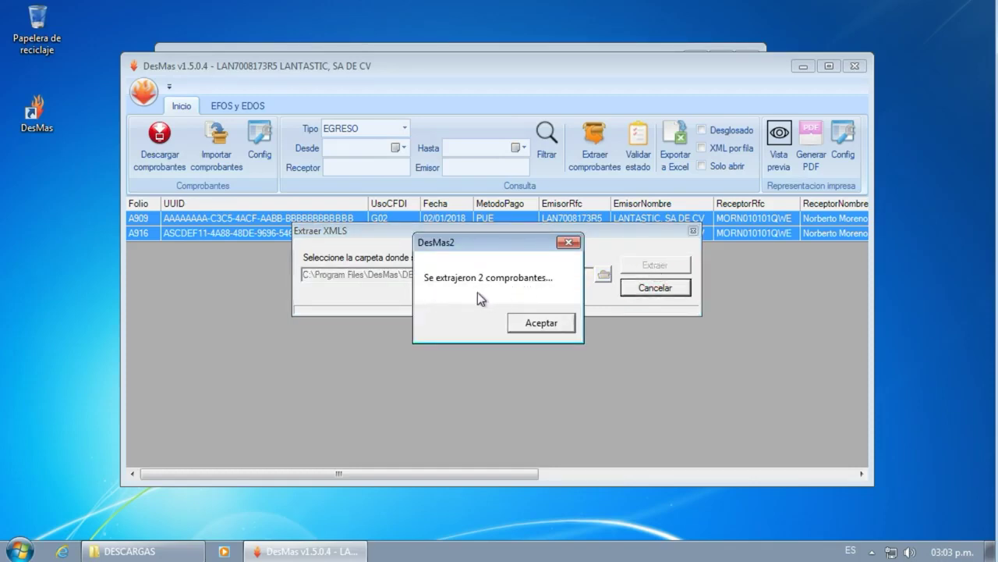
left_click(548, 321)
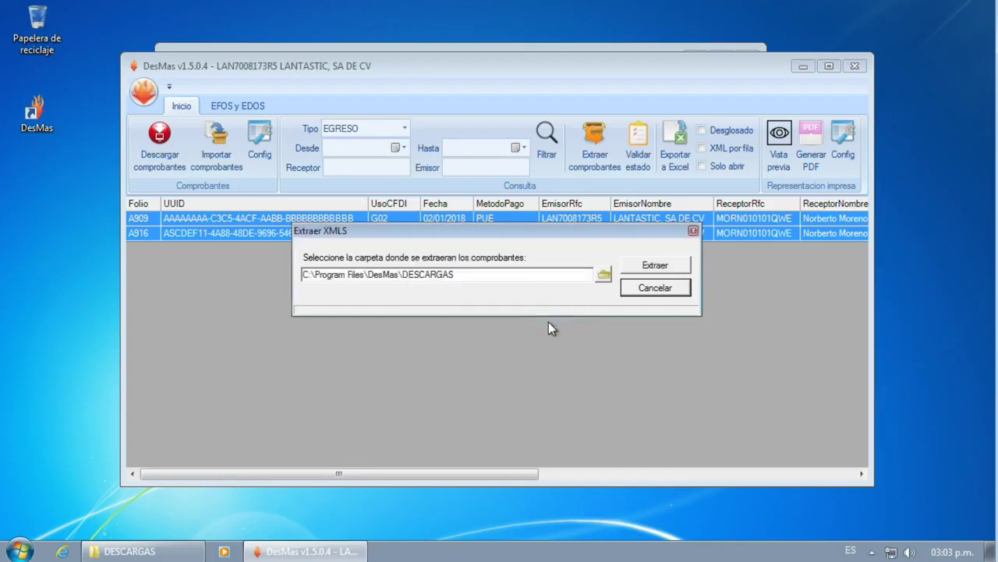
left_click(654, 288)
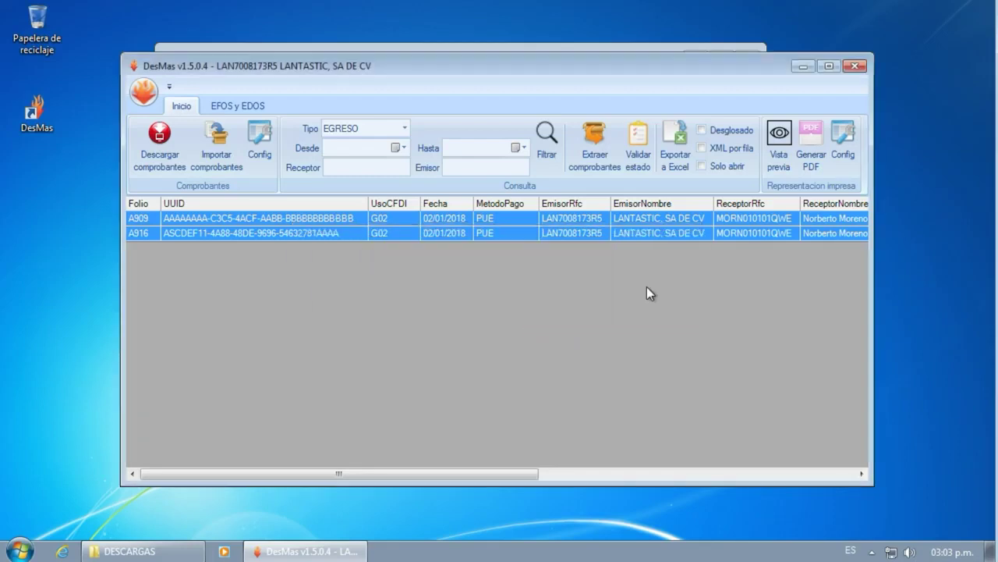
- Examine the extracted EGRESO files in Windows Explorer with the name column widened, and return to DesMas
left_click(180, 547)
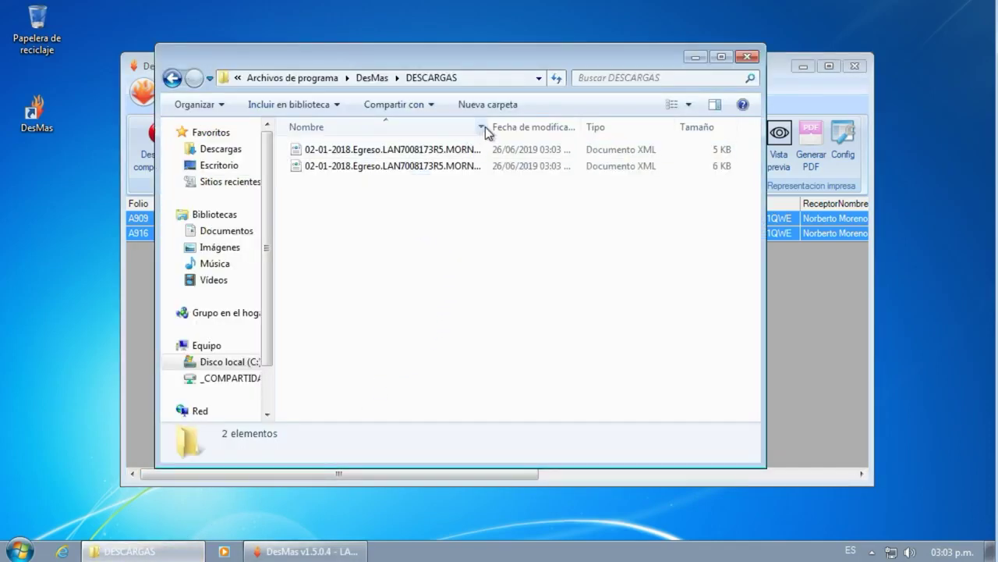
left_click_drag(483, 127, 710, 127)
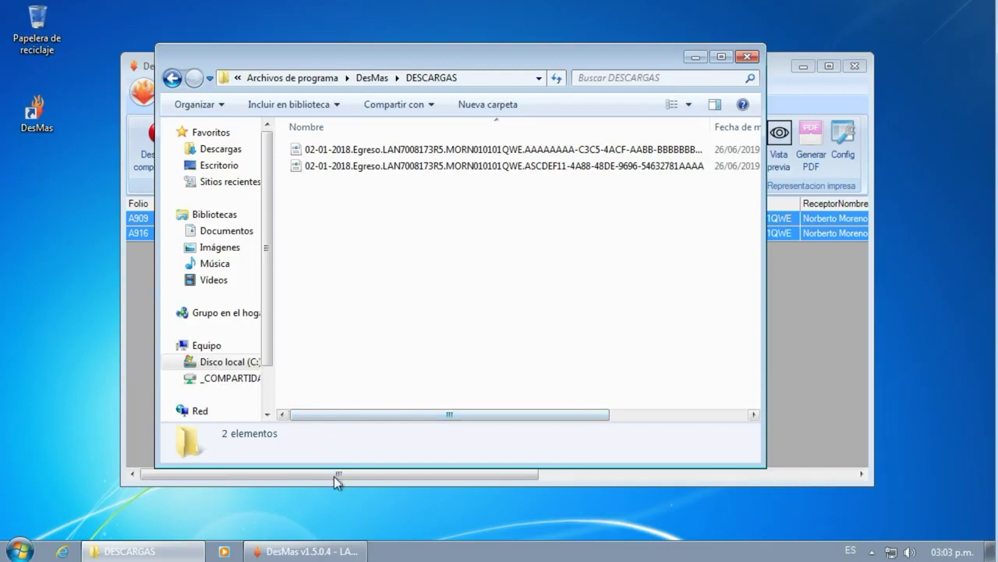
left_click(326, 540)
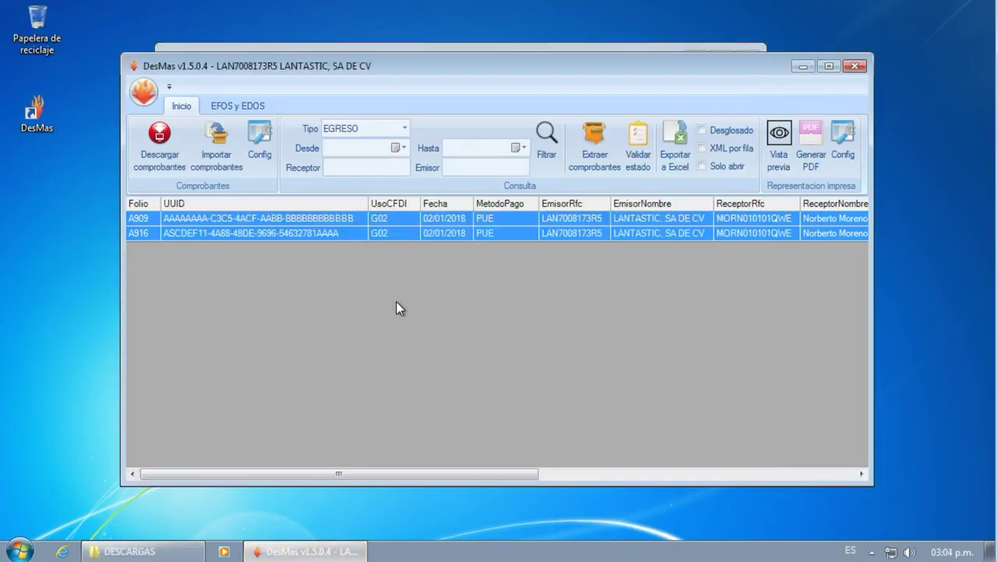
- Filter the vouchers by type INGRESO and extract both listed vouchers to the DESCARGAS folder
left_click(404, 127)
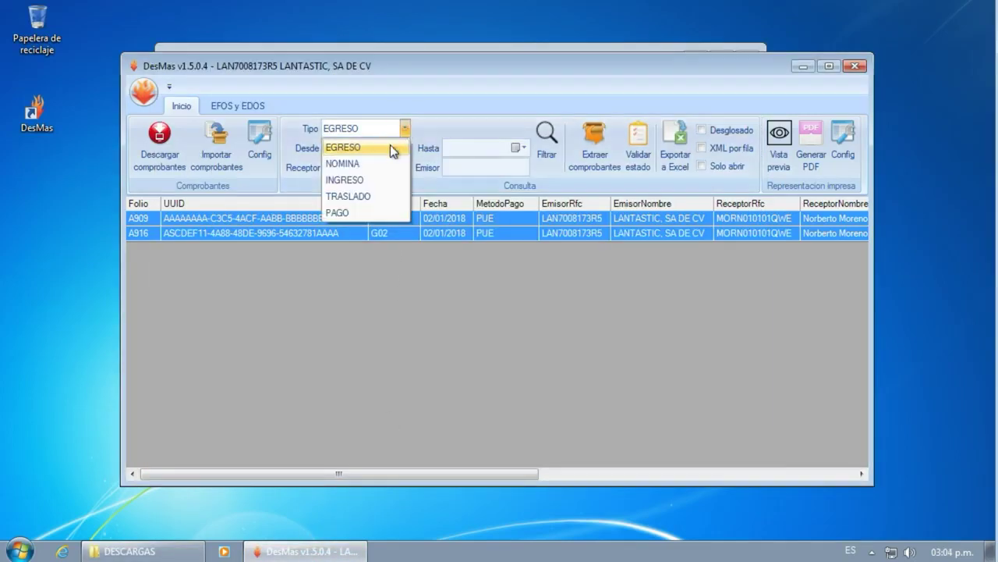
left_click(365, 179)
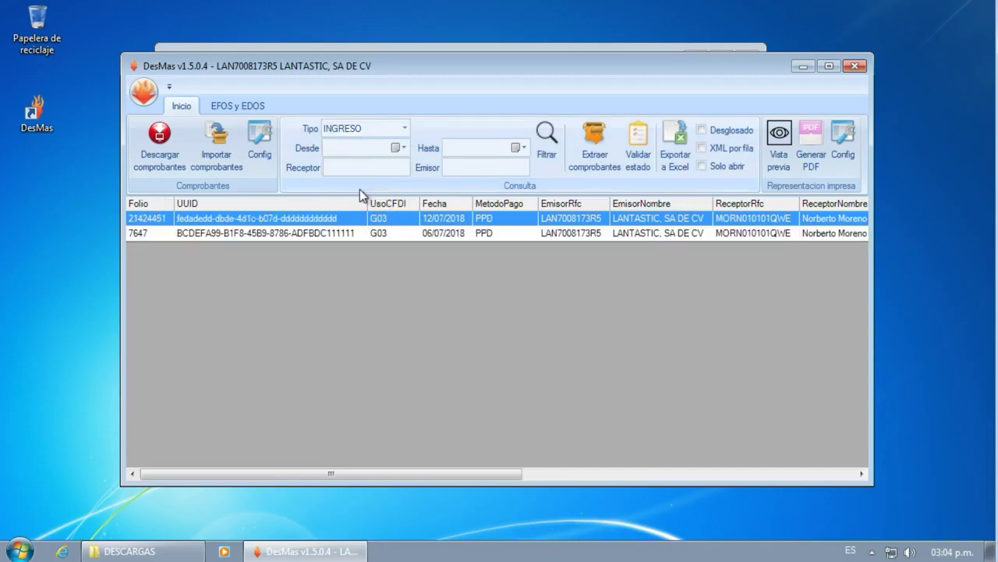
left_click_drag(347, 223, 345, 236)
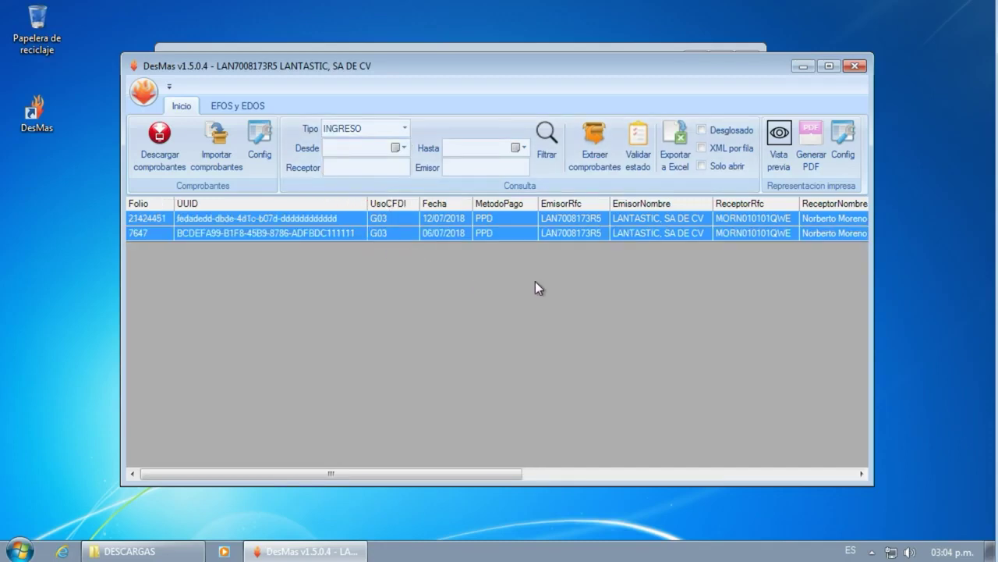
left_click(605, 148)
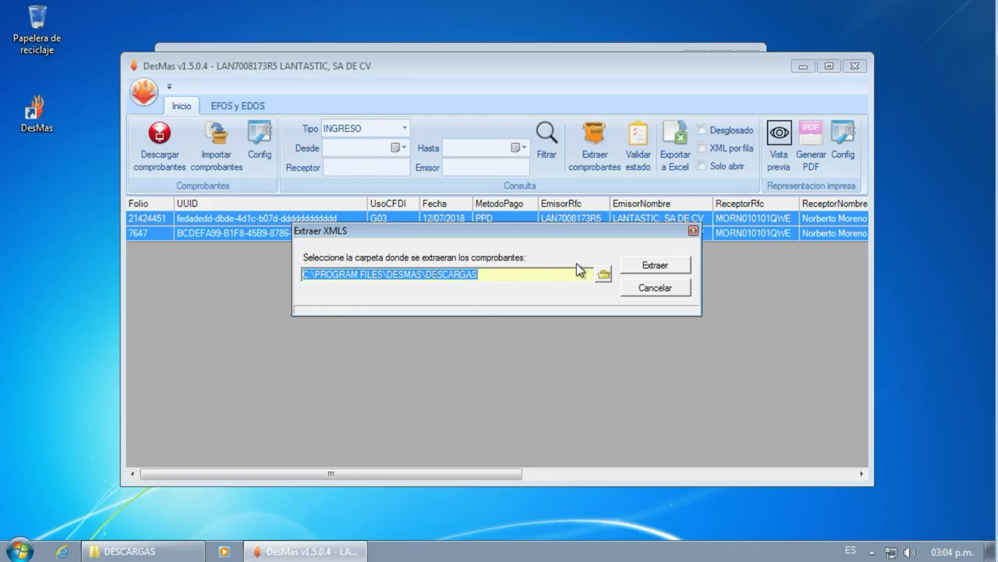
left_click(654, 263)
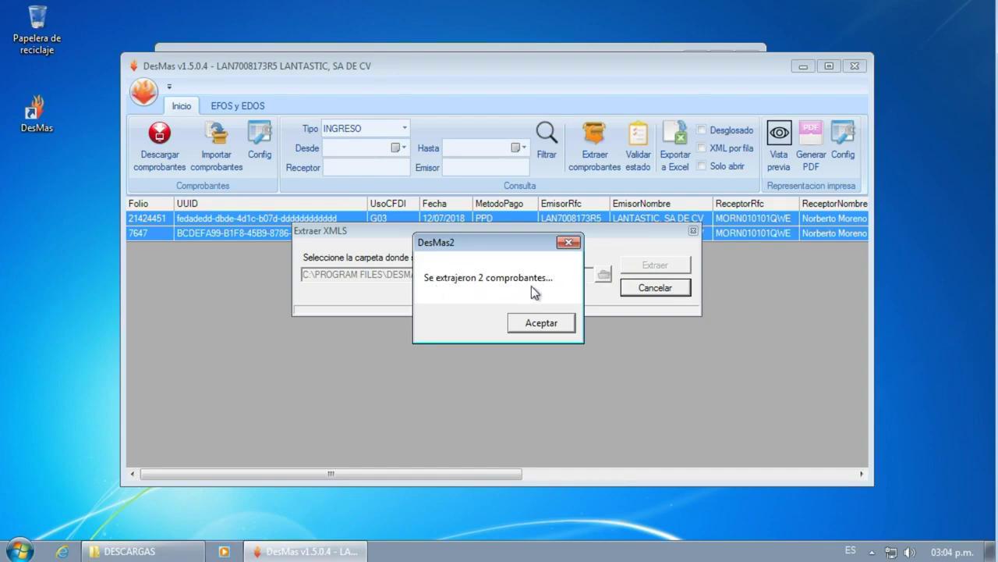
left_click(539, 325)
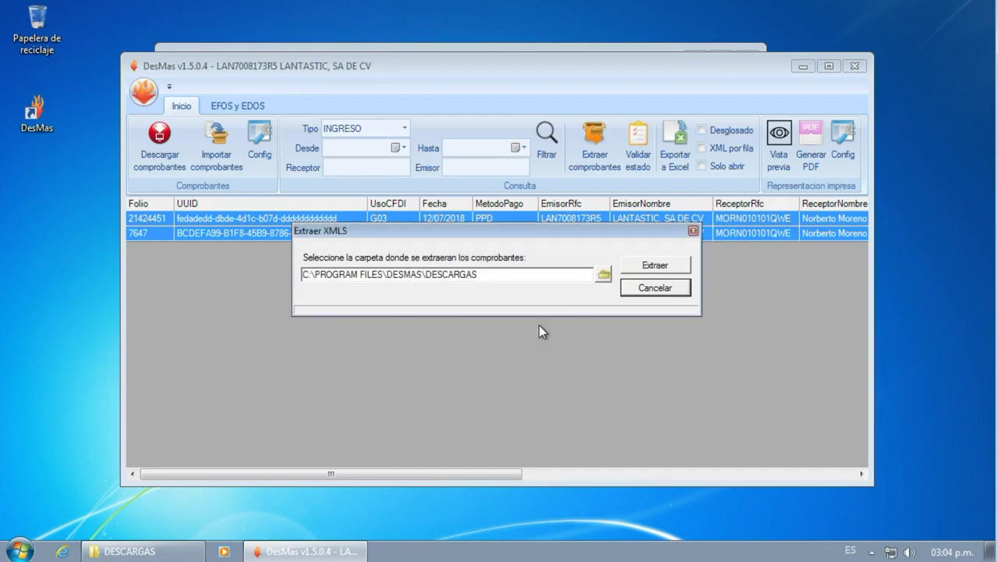
- Check the names of the extracted INGRESO files in Windows Explorer, then return to DesMas and close the extraction dialog
left_click(188, 550)
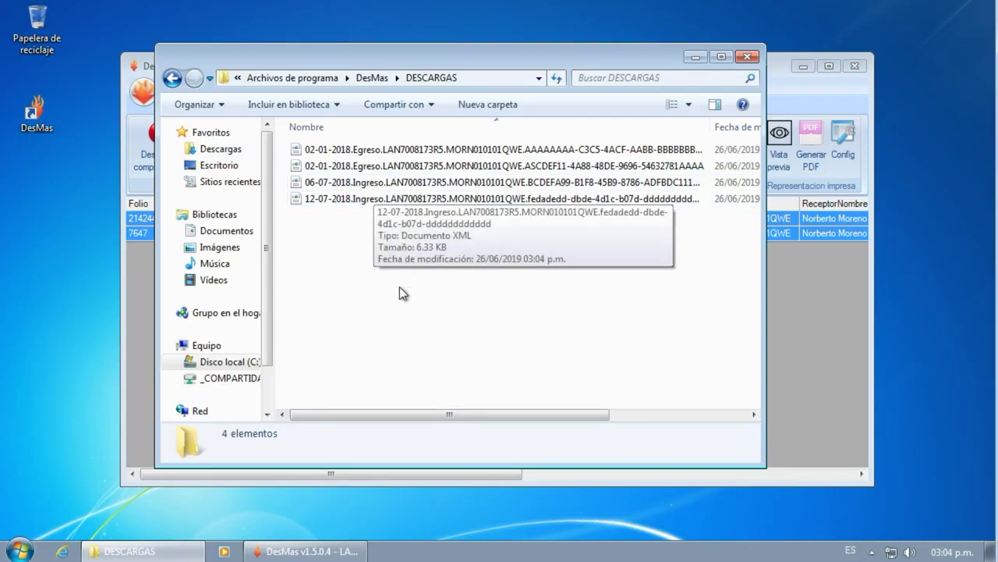
left_click(351, 551)
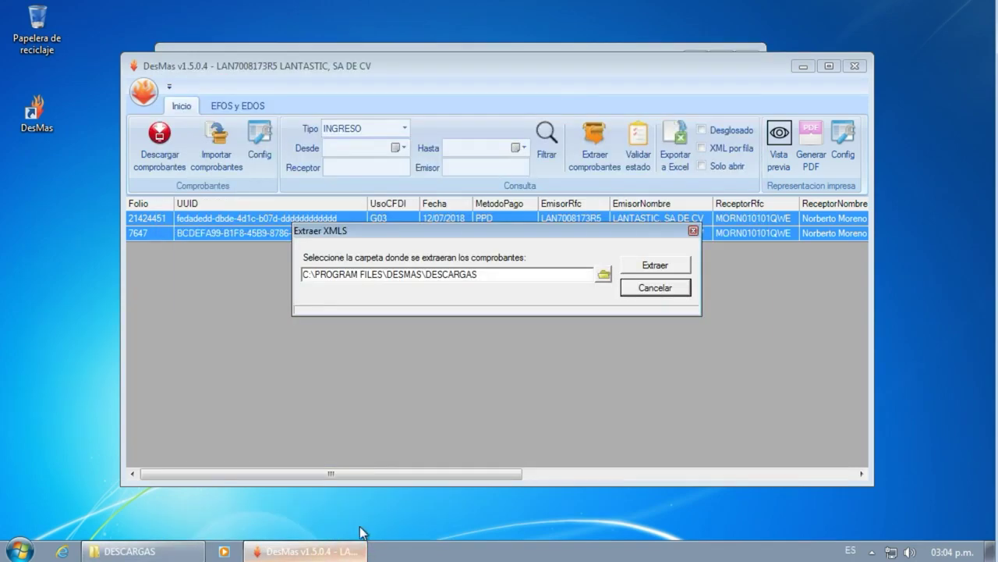
left_click(641, 287)
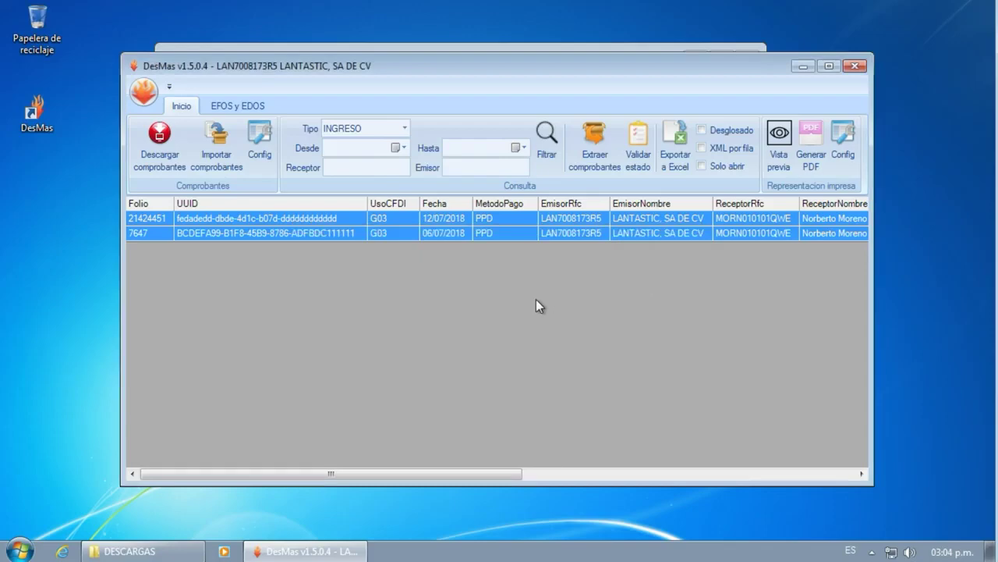